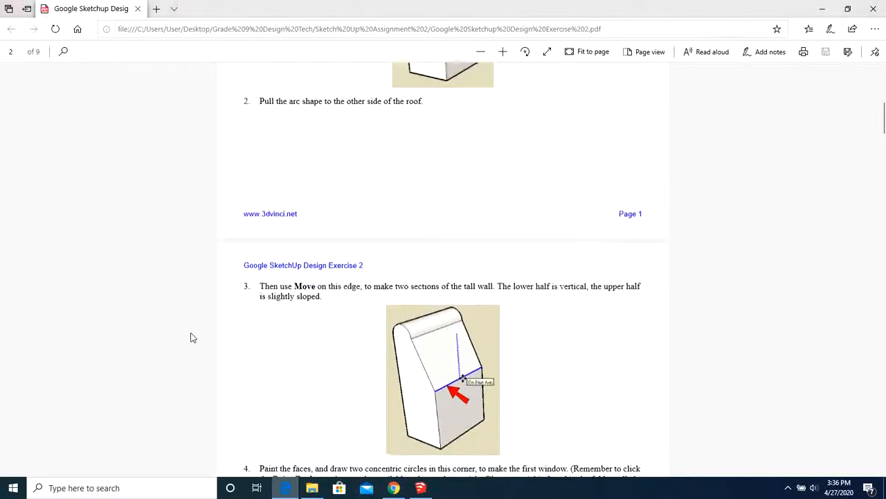
# Step: Push/Pull the half-round arc face along the full length of the roof to the opposite end, about 17' 6"
pyautogui.scroll(2, 193, 338)
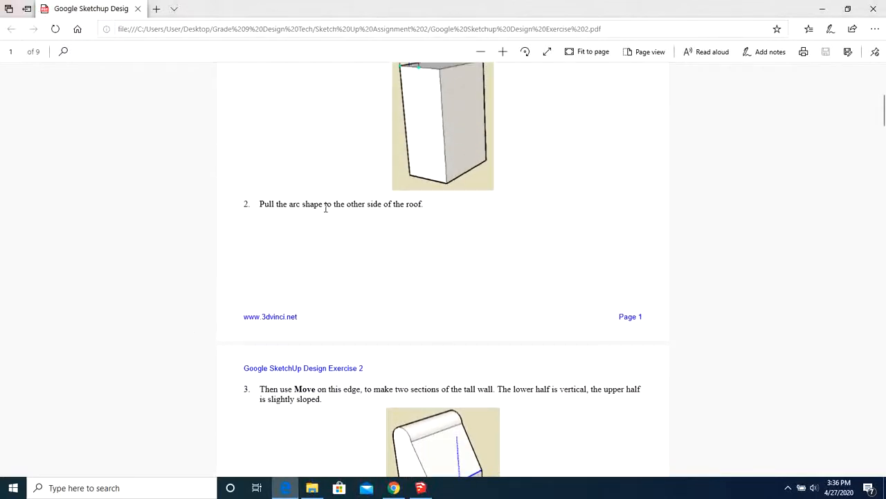
pyautogui.scroll(-3, 235, 328)
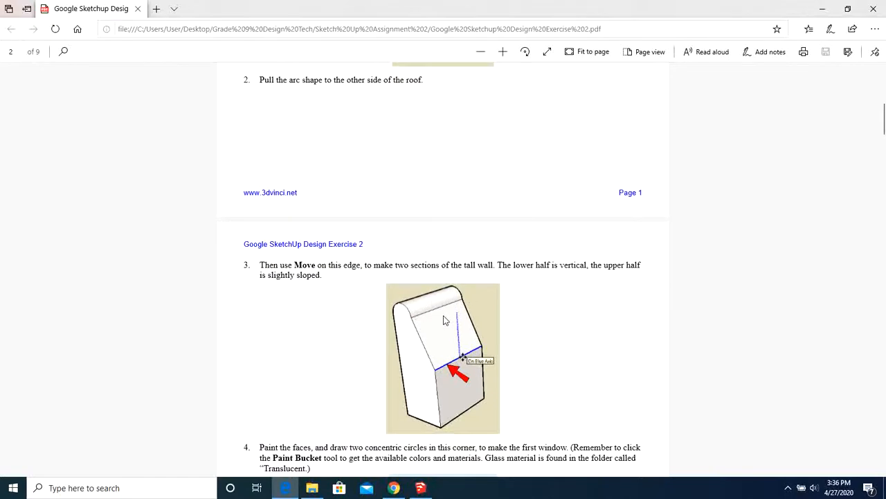
pyautogui.click(420, 487)
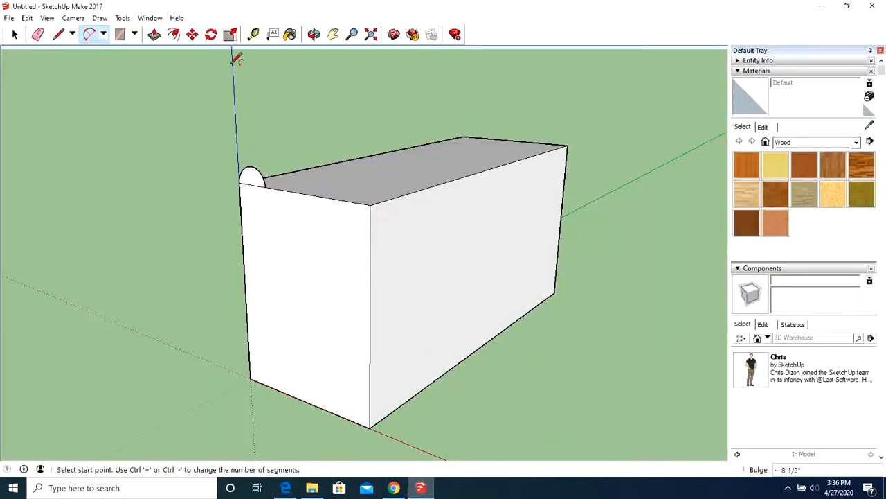
pyautogui.click(154, 34)
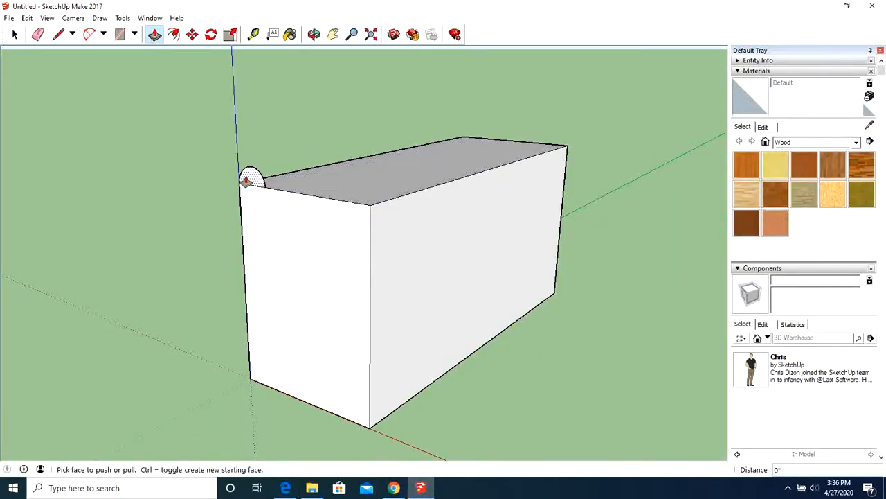
pyautogui.moveTo(251, 181); pyautogui.dragTo(526, 146)
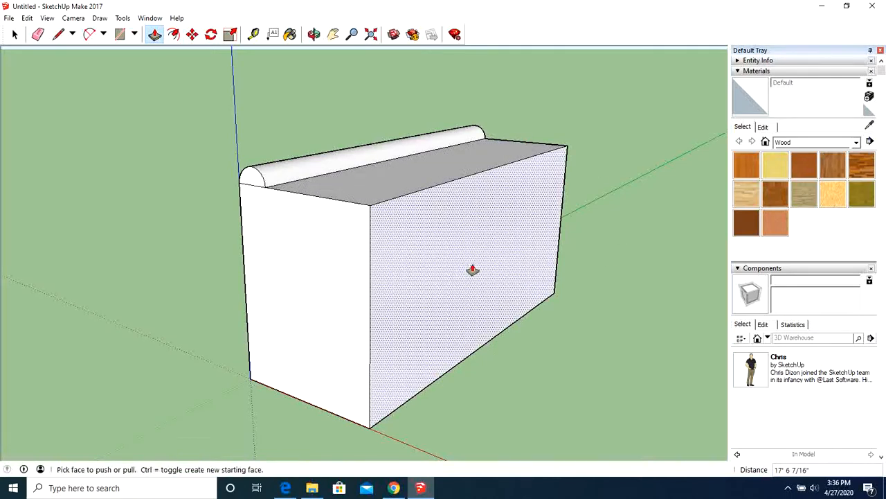
# Step: Check exercise step 3, try to lower the front top edge about 2' 7" with Move, and undo it
pyautogui.click(286, 493)
pyautogui.scroll(-2, 243, 353)
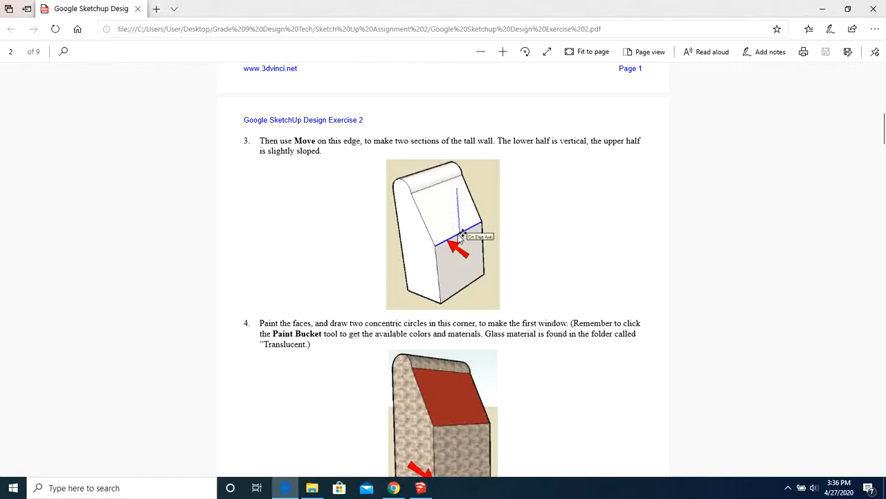
pyautogui.click(425, 492)
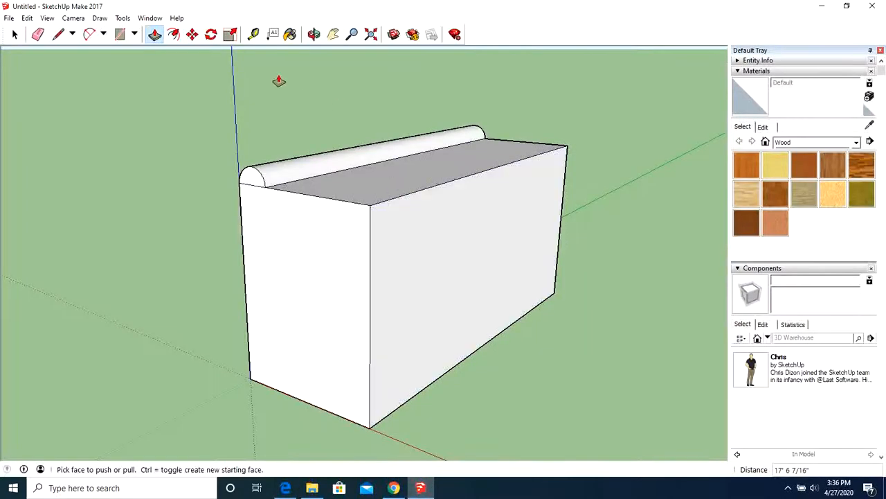
pyautogui.click(193, 35)
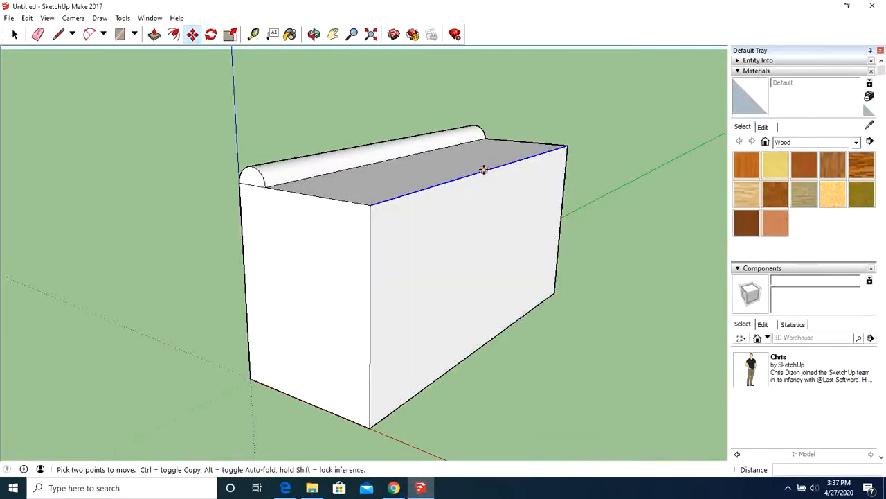
pyautogui.click(481, 170)
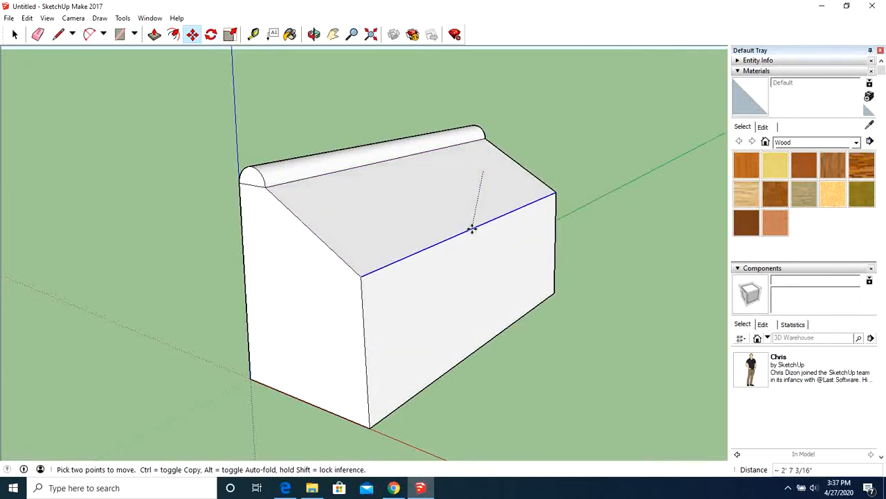
pyautogui.click(469, 228)
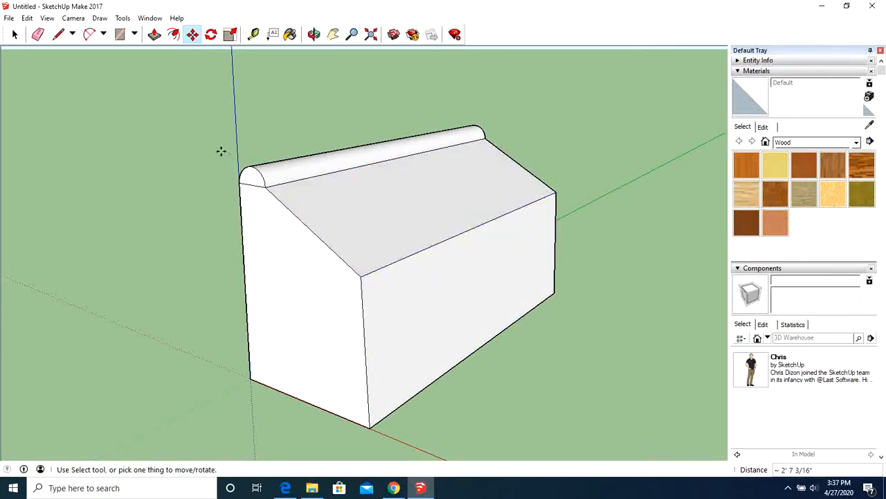
pyautogui.click(27, 18)
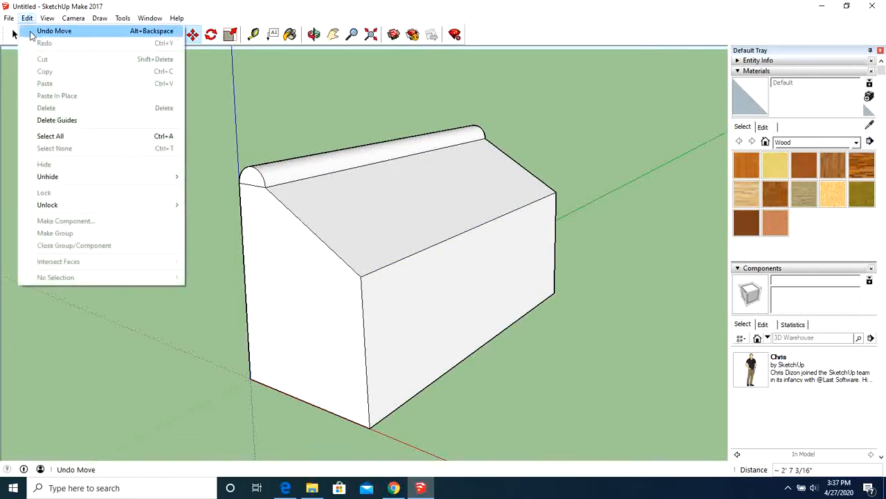
pyautogui.click(41, 31)
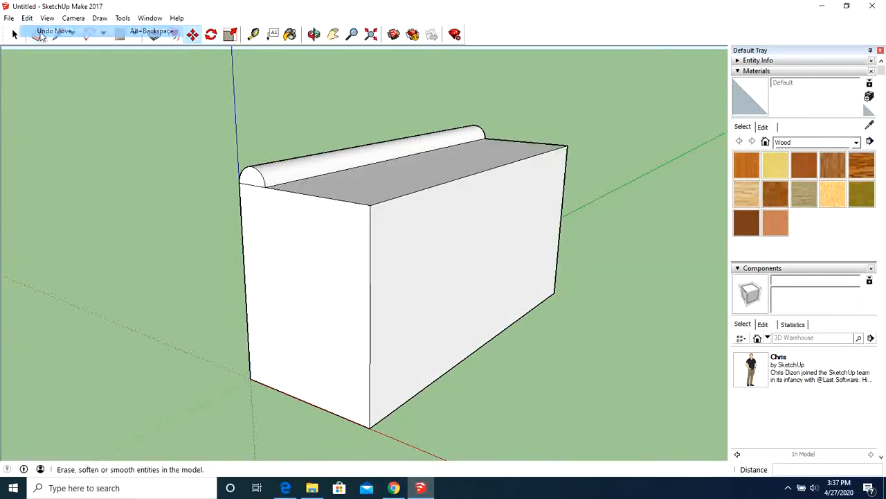
# Step: Try once more to shift the box's front top edge with Move, and undo the attempt
pyautogui.click(491, 169)
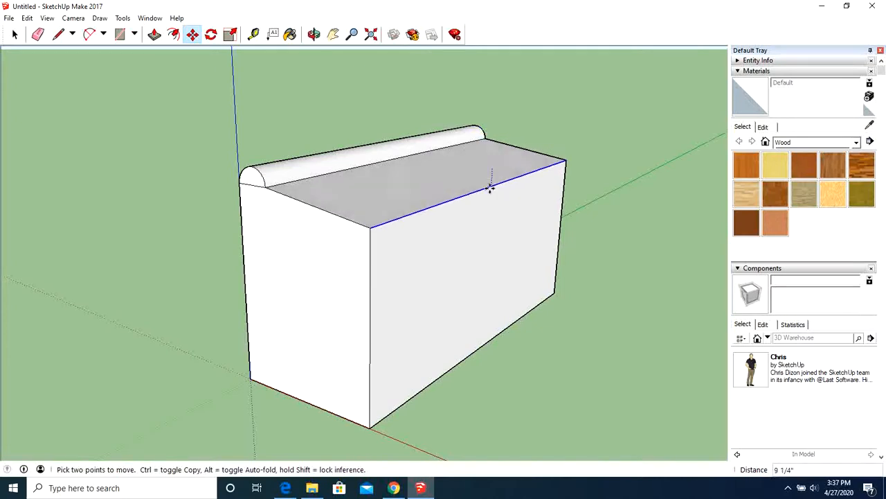
pyautogui.press('Escape')
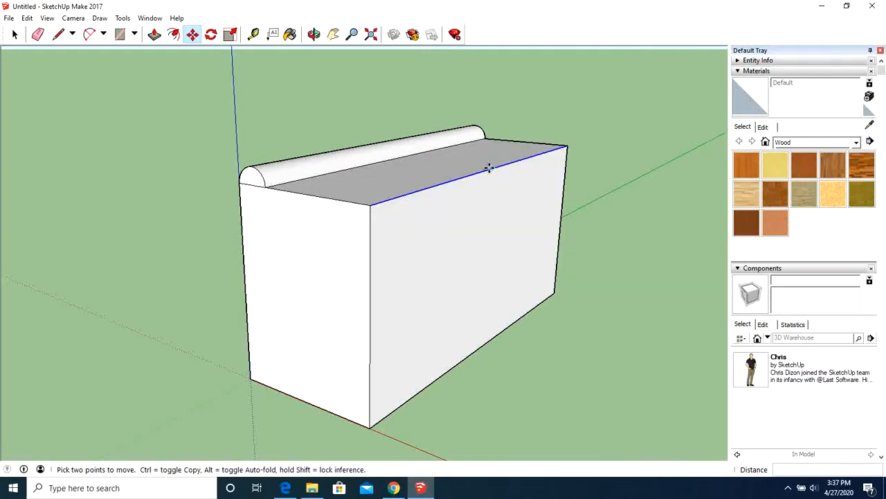
pyautogui.click(489, 169)
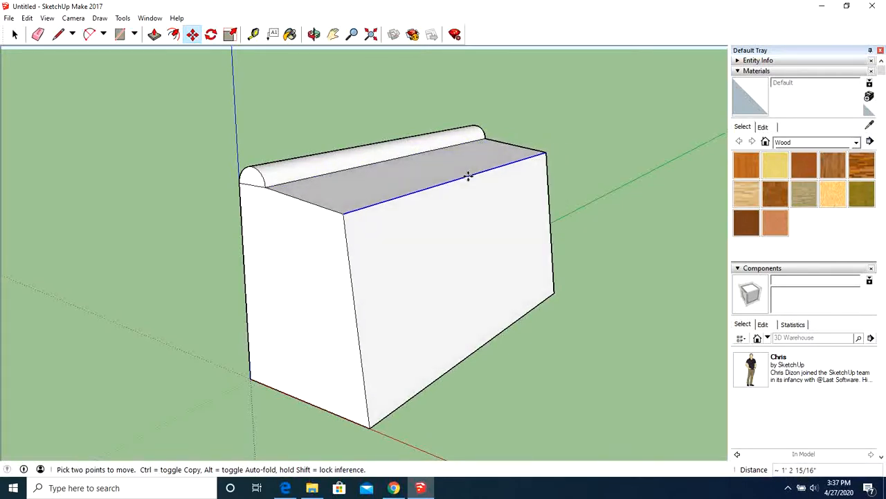
pyautogui.click(491, 182)
pyautogui.hotkey('ctrl', 'z')
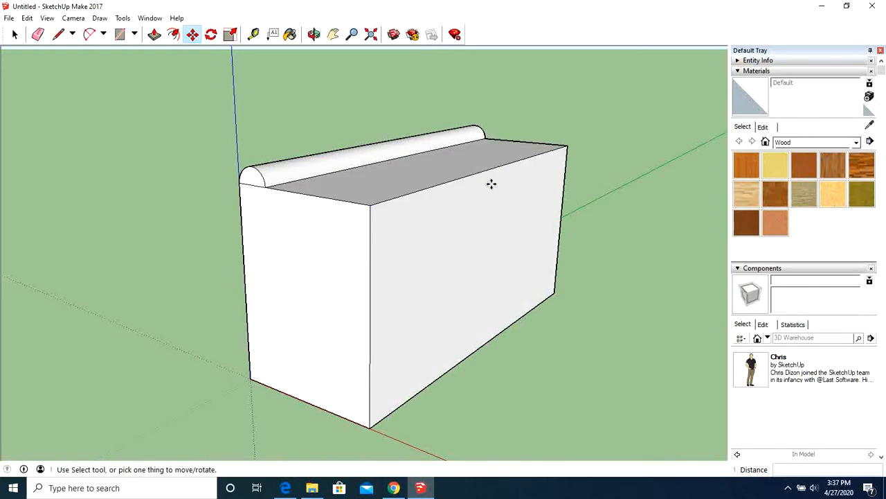
# Step: Draw a line across the long front wall, partway down, from one vertical edge to the other
pyautogui.click(59, 35)
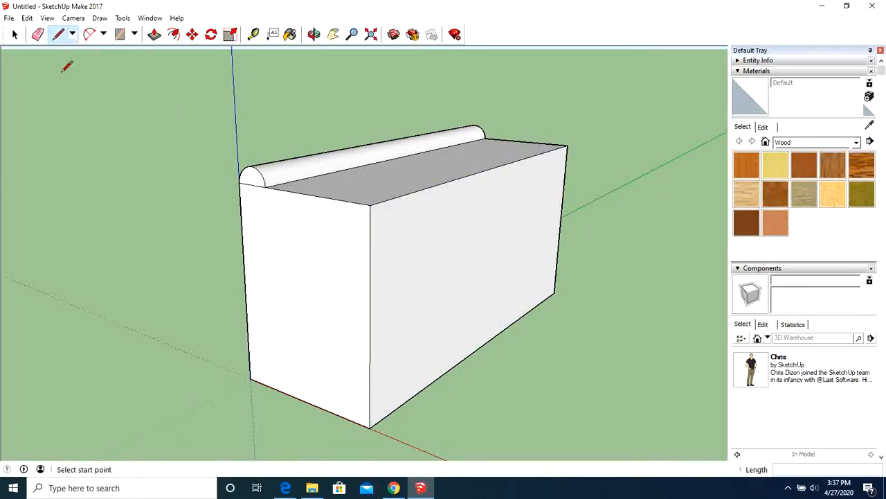
pyautogui.click(370, 288)
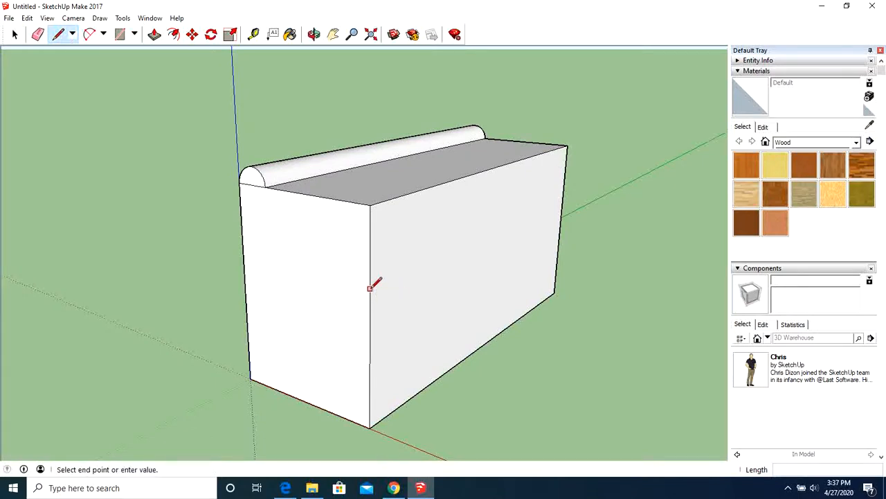
pyautogui.click(562, 200)
# Step: Move the front top edge back about 4' 10" onto the base edge of the rounded ridge to slope the upper wall
pyautogui.click(192, 34)
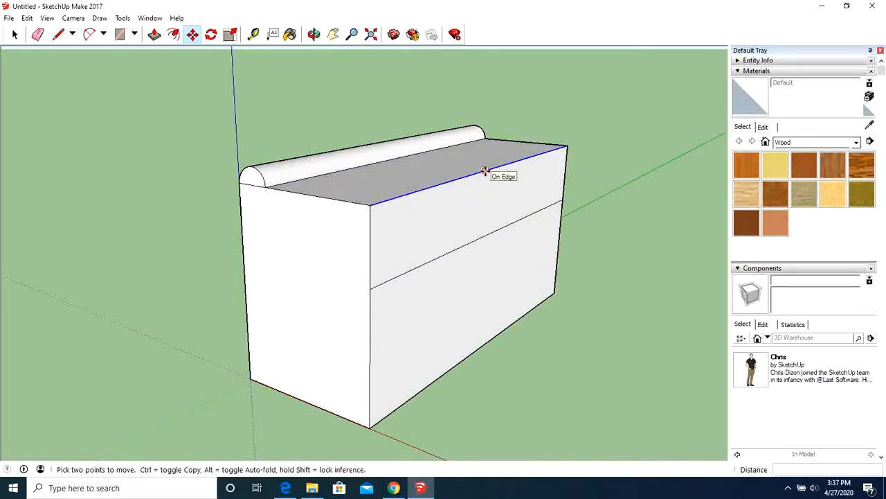
pyautogui.click(488, 236)
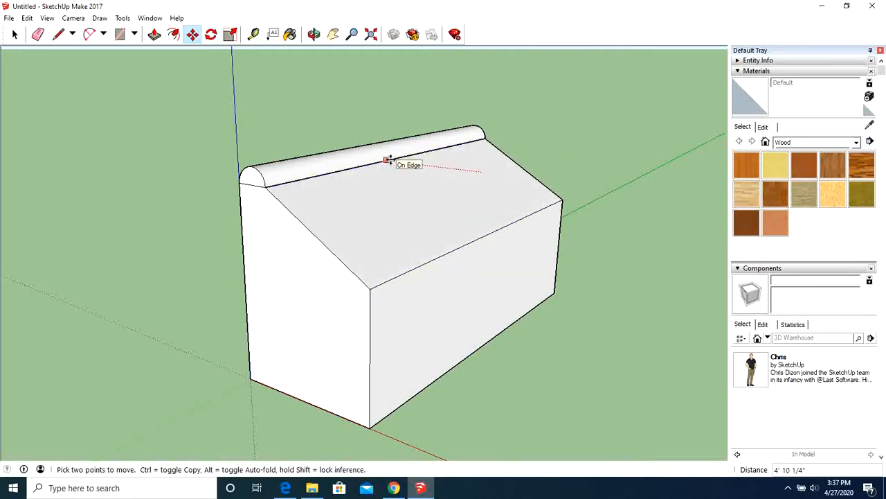
pyautogui.click(406, 158)
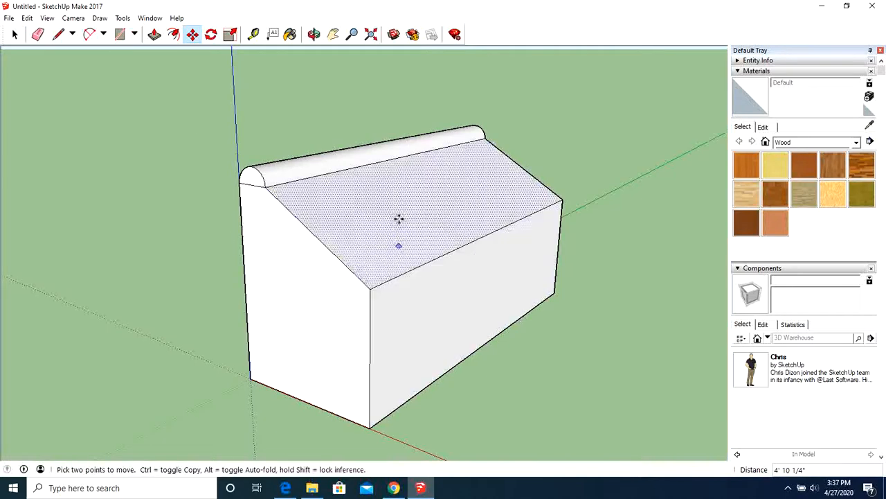
# Step: Review exercise step 4 on painting the faces and paint the sloped roof face with Roofing Scalloped Ornate
pyautogui.click(314, 34)
pyautogui.moveTo(454, 356); pyautogui.dragTo(283, 326)
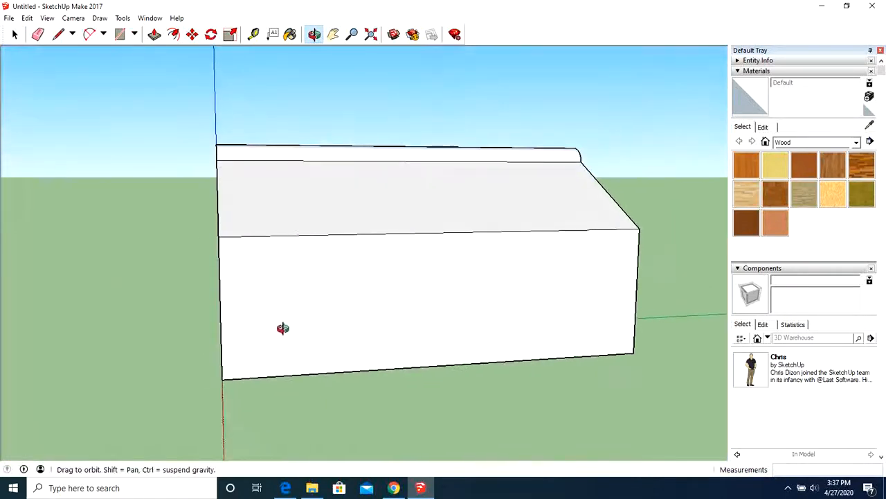
pyautogui.click(294, 489)
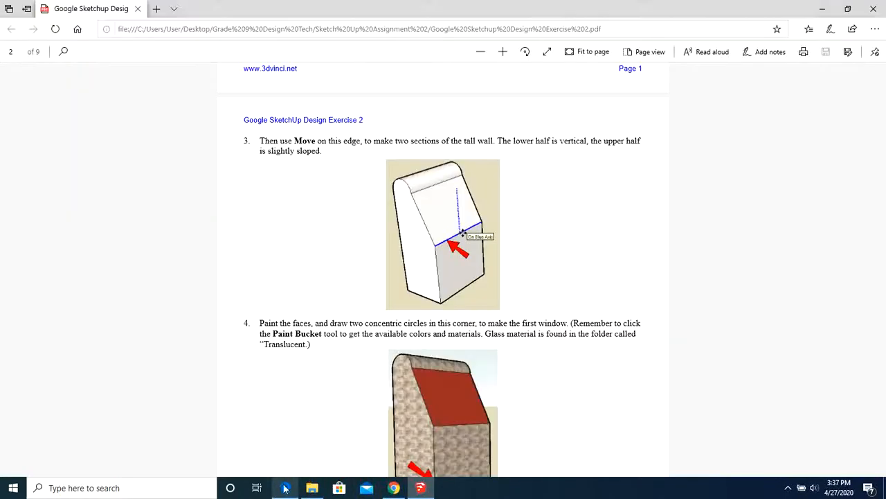
pyautogui.scroll(-3, 170, 360)
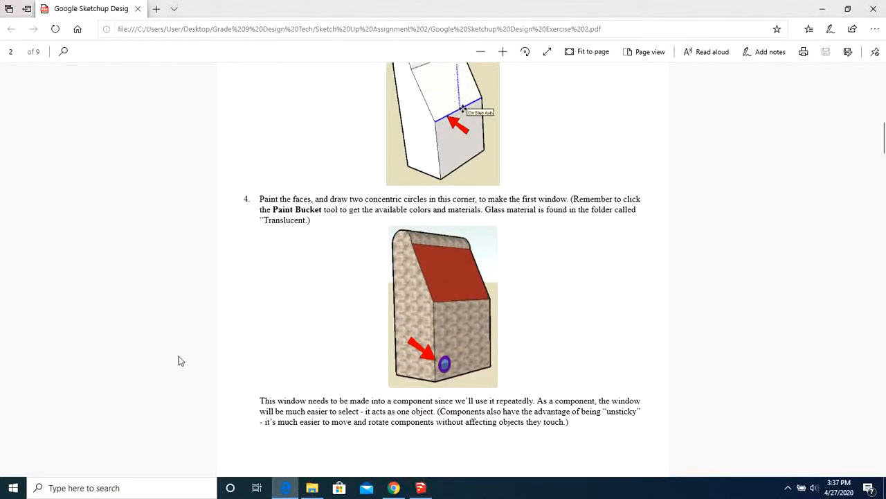
pyautogui.scroll(-2, 179, 360)
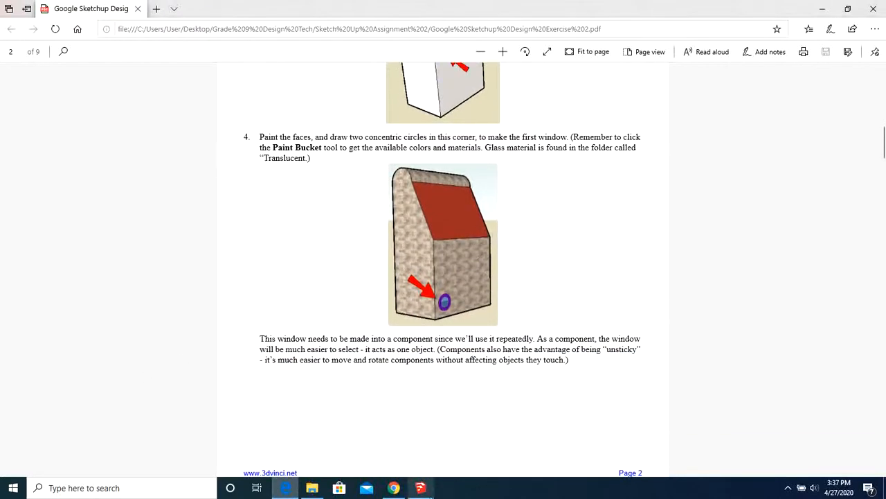
pyautogui.click(421, 487)
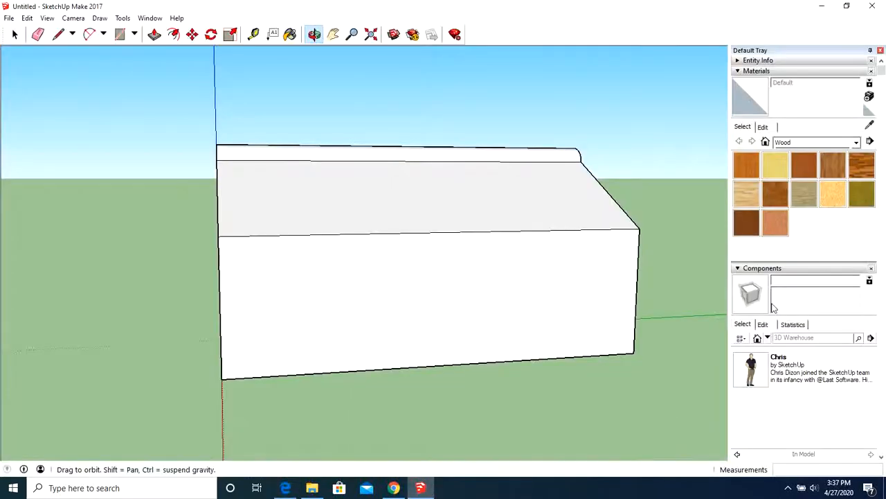
pyautogui.click(856, 142)
pyautogui.click(807, 236)
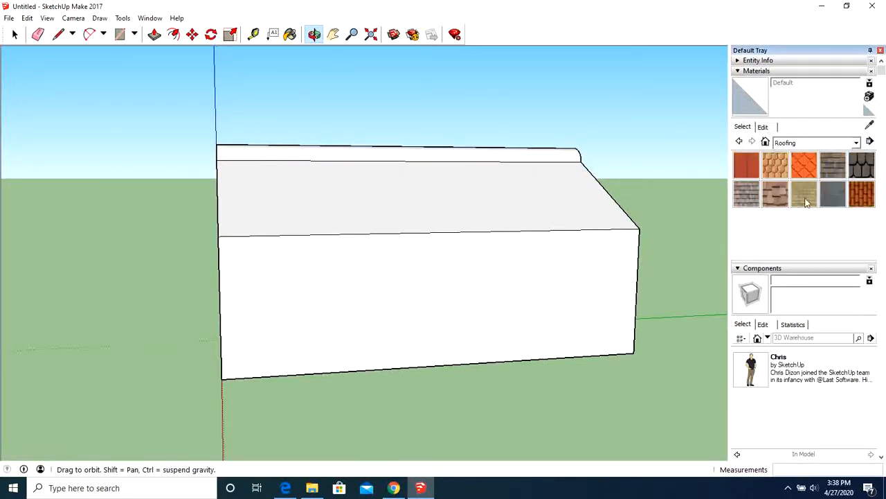
pyautogui.click(801, 173)
pyautogui.click(483, 203)
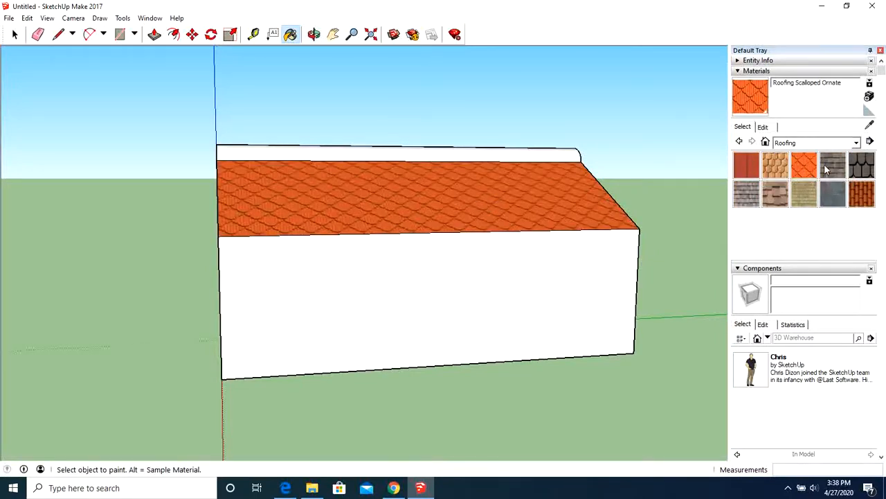
# Step: Paint the long front wall and the adjoining end wall with Brick Tumbled from the Brick, Cladding and Siding materials
pyautogui.click(857, 143)
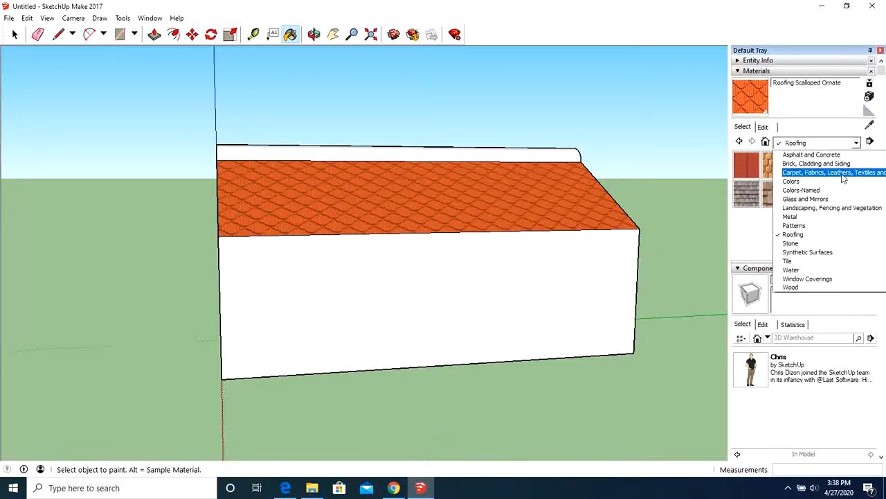
pyautogui.click(824, 163)
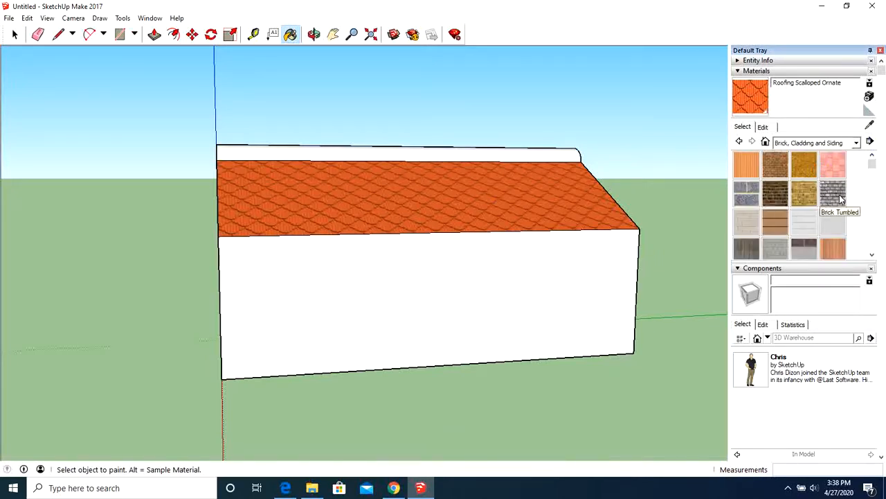
pyautogui.click(832, 193)
pyautogui.click(521, 312)
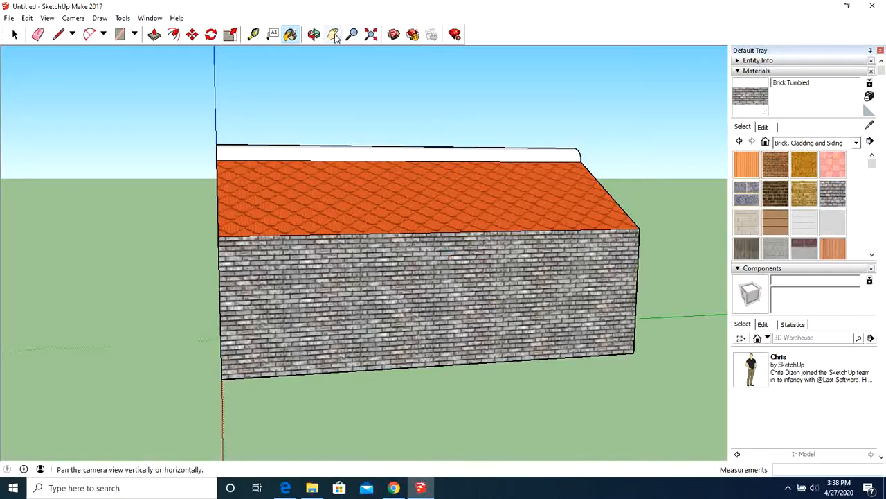
pyautogui.click(313, 34)
pyautogui.moveTo(353, 215); pyautogui.dragTo(252, 138)
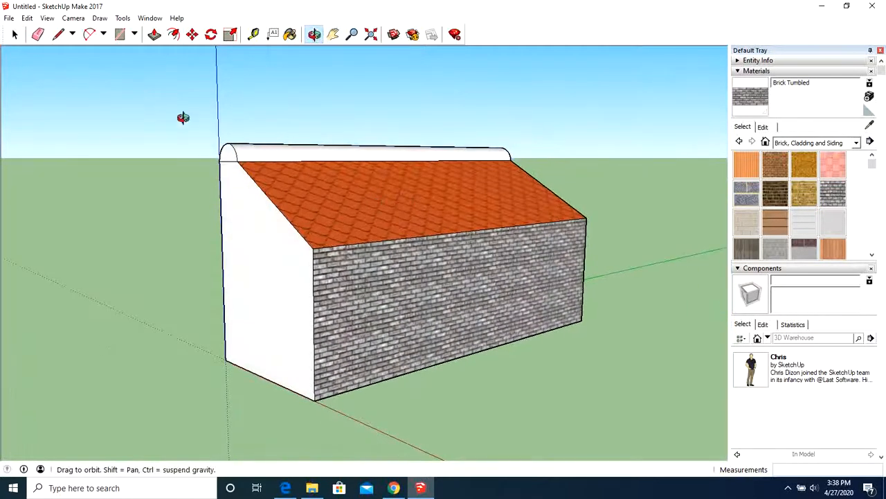
pyautogui.press('b')
pyautogui.click(253, 231)
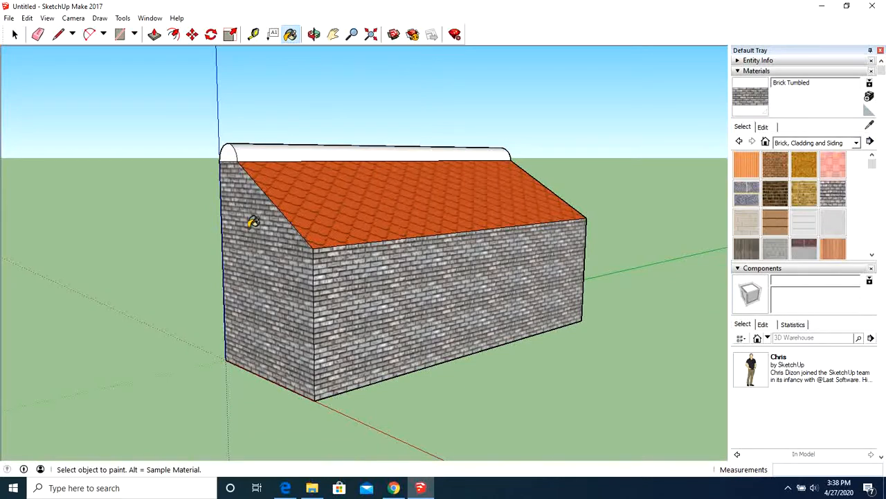
# Step: Display the Roofing materials collection and paint the curved surface of the rounded ridge with Brick Tumbled
pyautogui.click(857, 143)
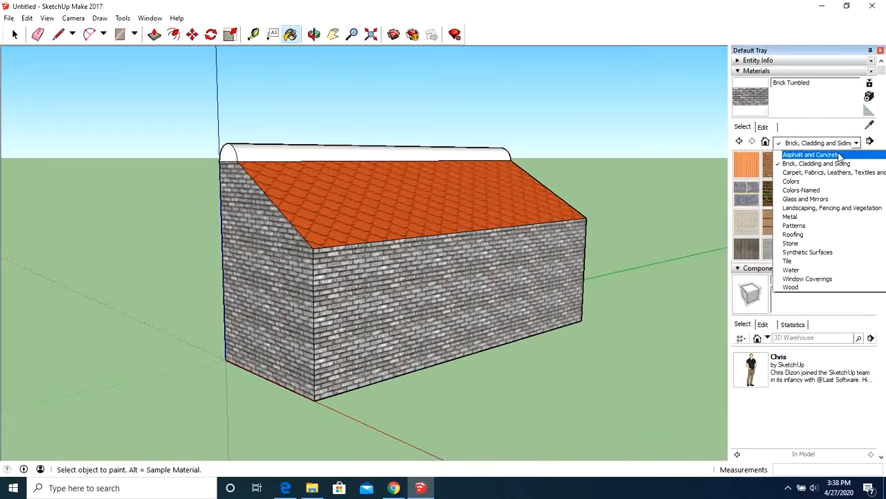
pyautogui.click(802, 235)
pyautogui.click(372, 147)
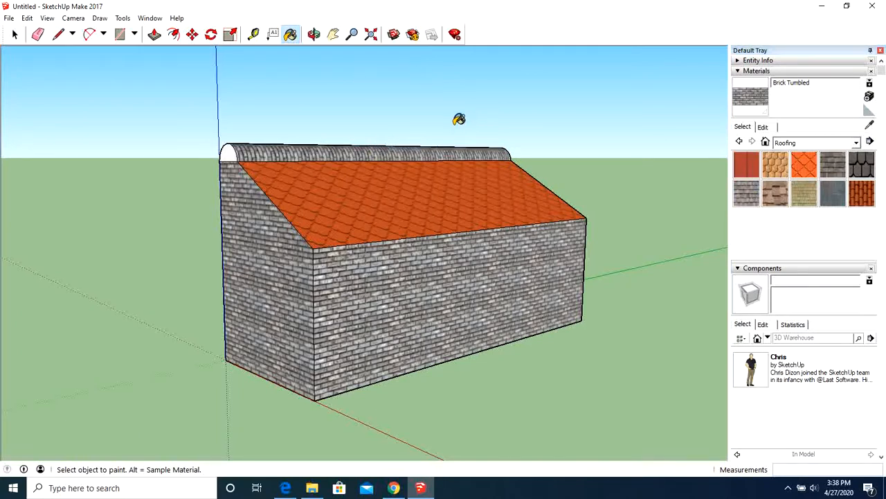
# Step: Paint the curved surface of the rounded ridge and its semicircular end face with Roofing Scalloped Ornate
pyautogui.click(804, 165)
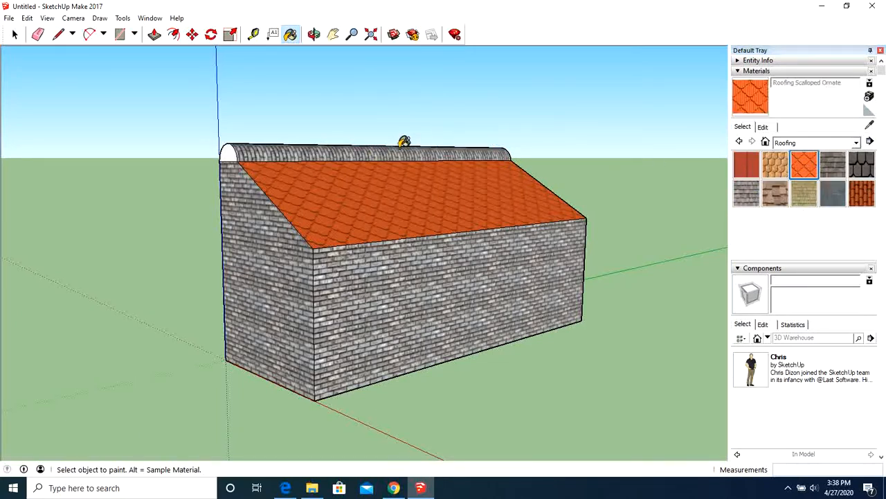
pyautogui.click(399, 146)
pyautogui.click(230, 150)
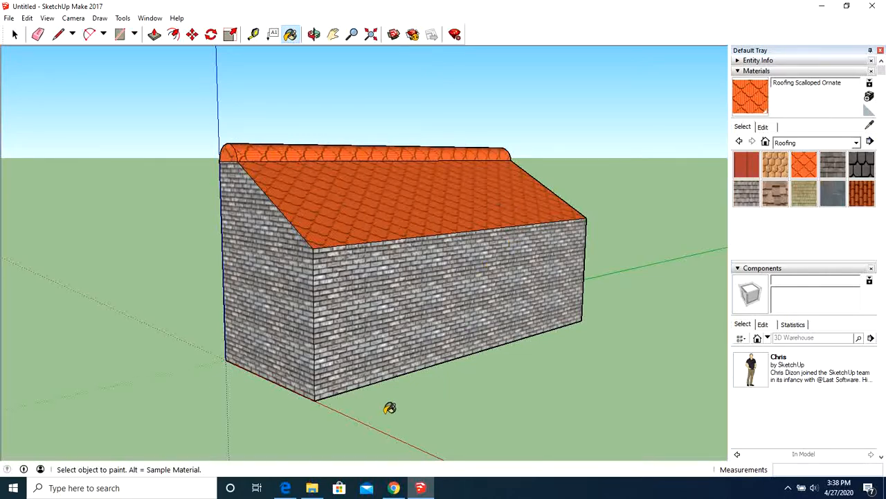
# Step: Check exercise step 4 and draw two concentric circles, about 6 1/8" and 3 1/8" in radius, near the long wall's lower front corner
pyautogui.click(285, 488)
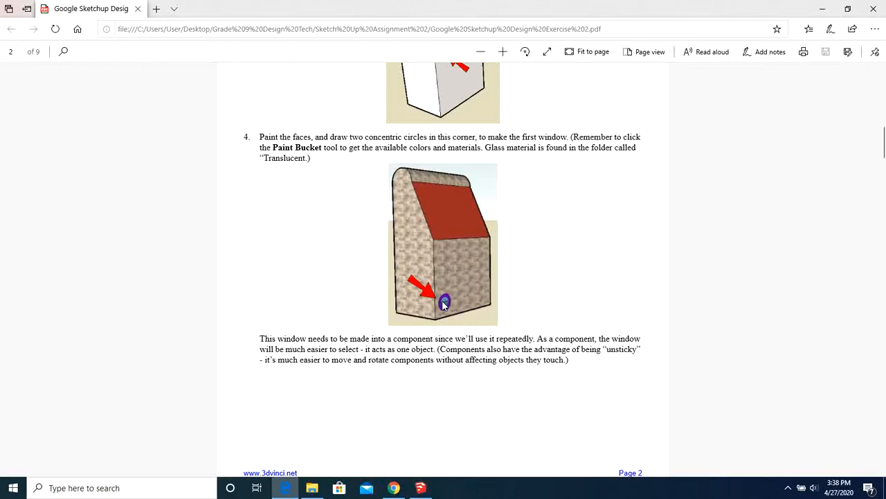
pyautogui.click(421, 488)
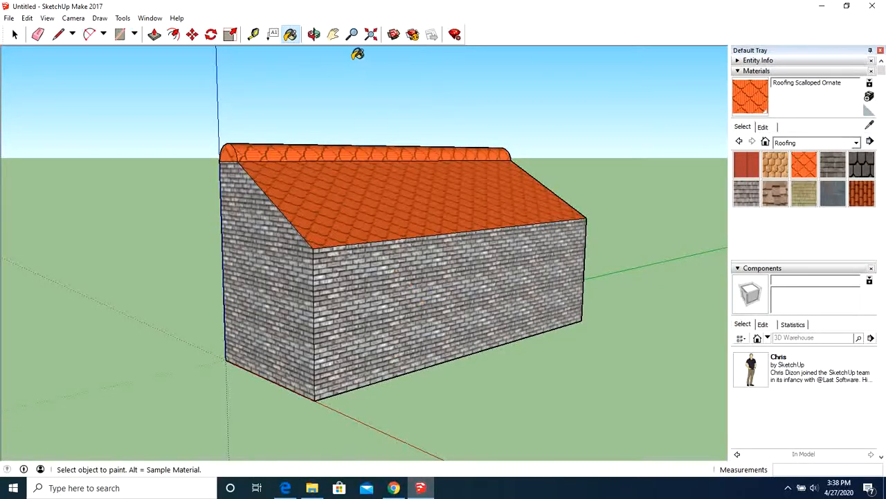
pyautogui.click(314, 38)
pyautogui.moveTo(439, 340); pyautogui.dragTo(297, 313)
pyautogui.scroll(3, 219, 325)
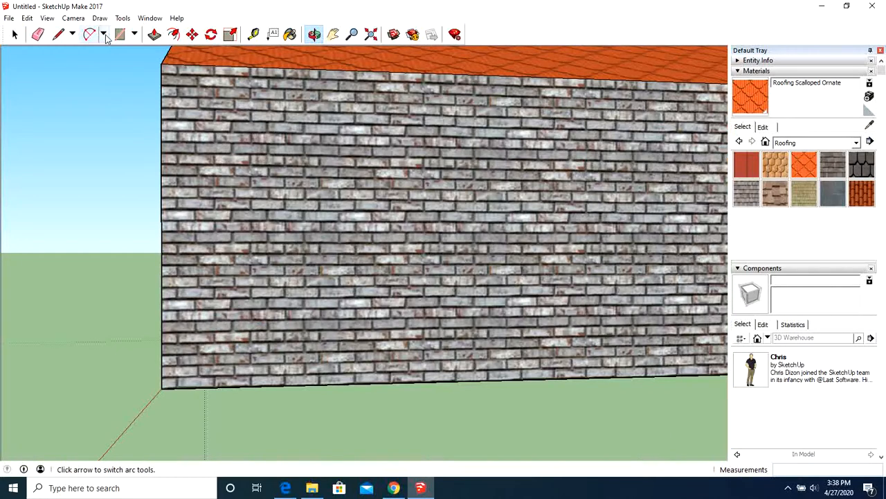
pyautogui.click(134, 34)
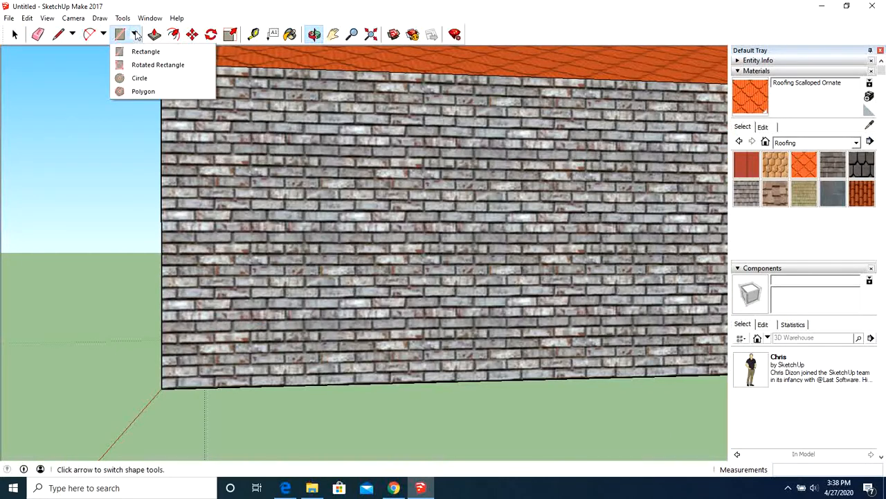
pyautogui.click(139, 79)
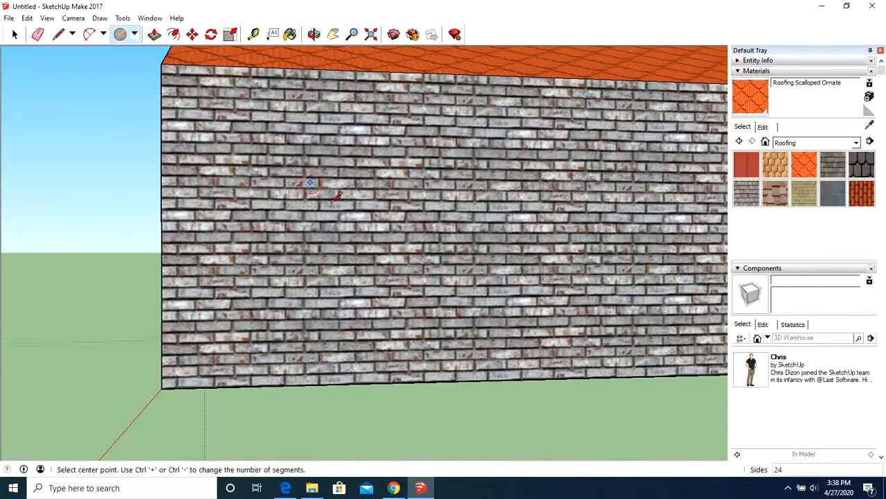
pyautogui.click(222, 338)
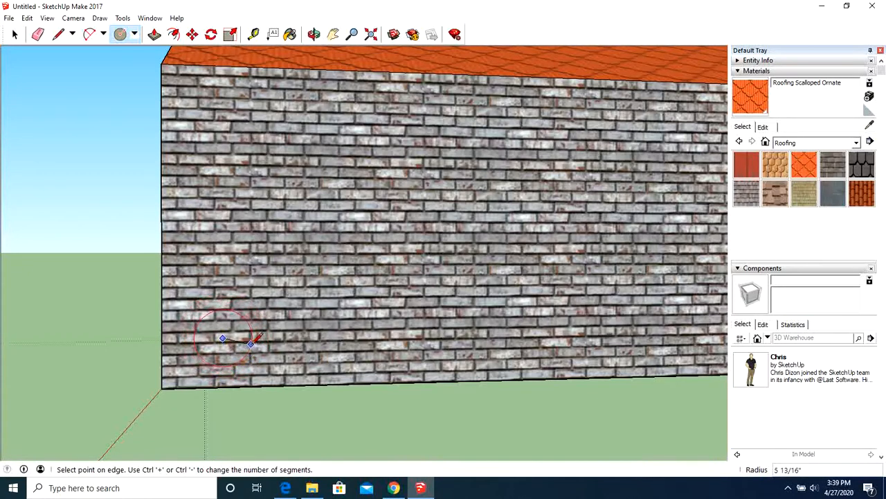
pyautogui.click(253, 344)
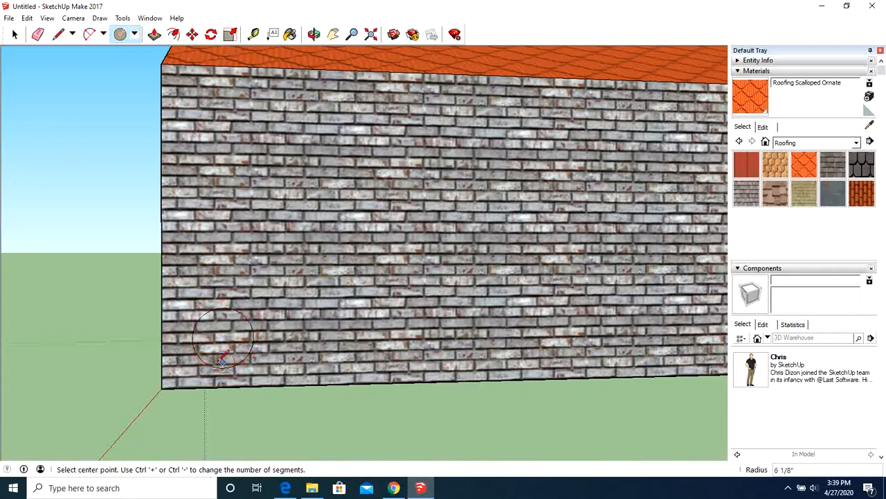
pyautogui.click(223, 338)
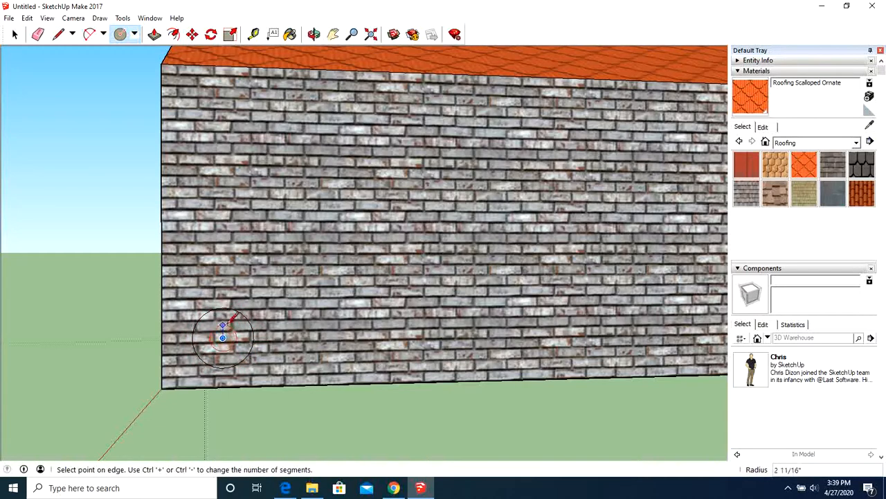
pyautogui.click(223, 322)
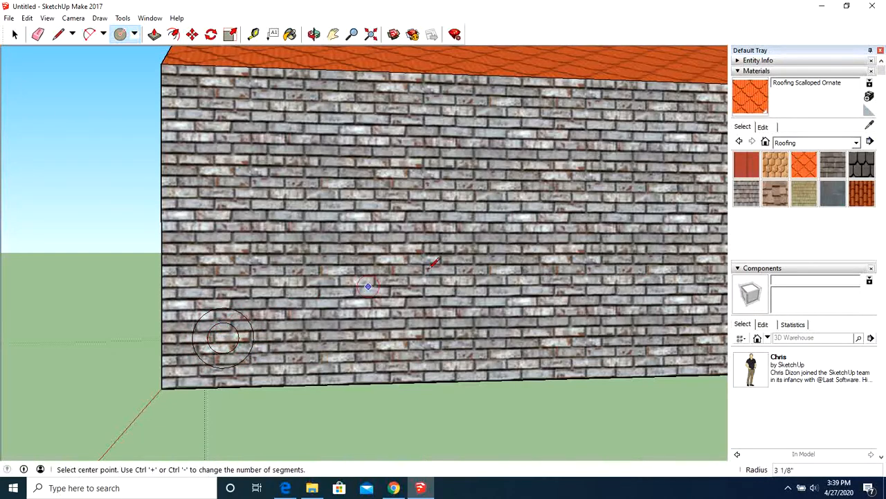
# Step: Paint the ring between the two concentric circles with Color A04 from the Colors materials
pyautogui.click(857, 142)
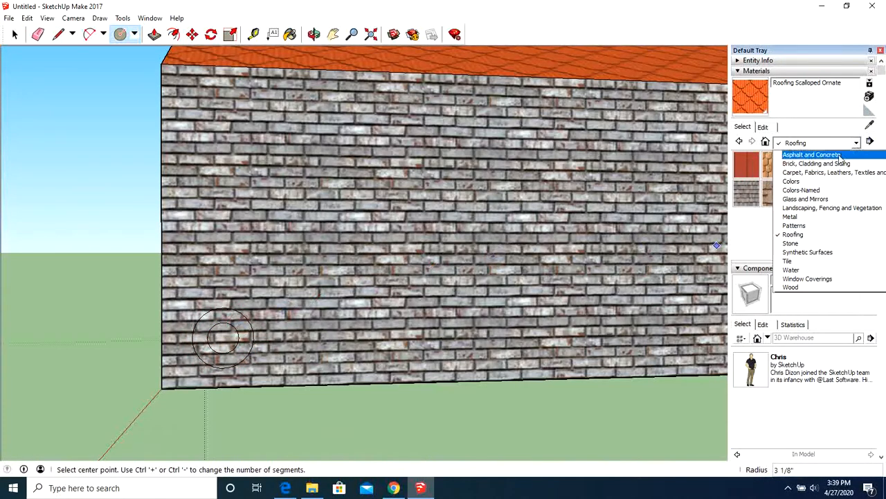
pyautogui.click(807, 180)
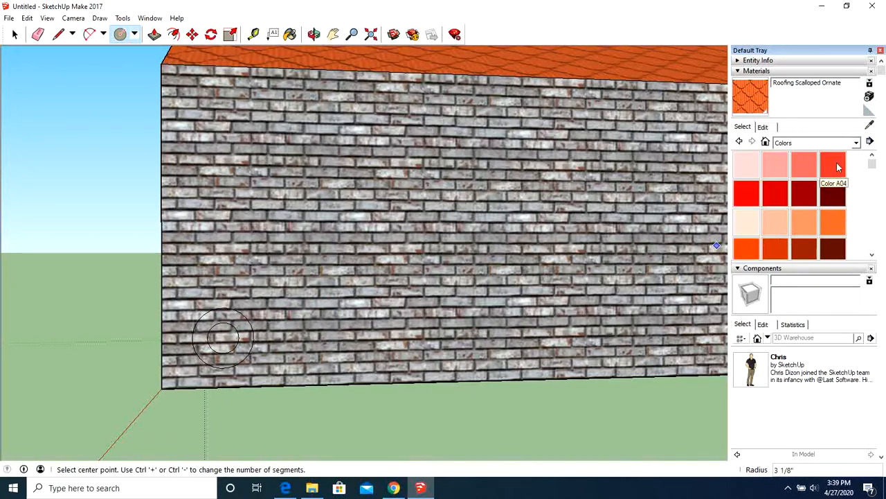
pyautogui.click(838, 166)
pyautogui.click(244, 341)
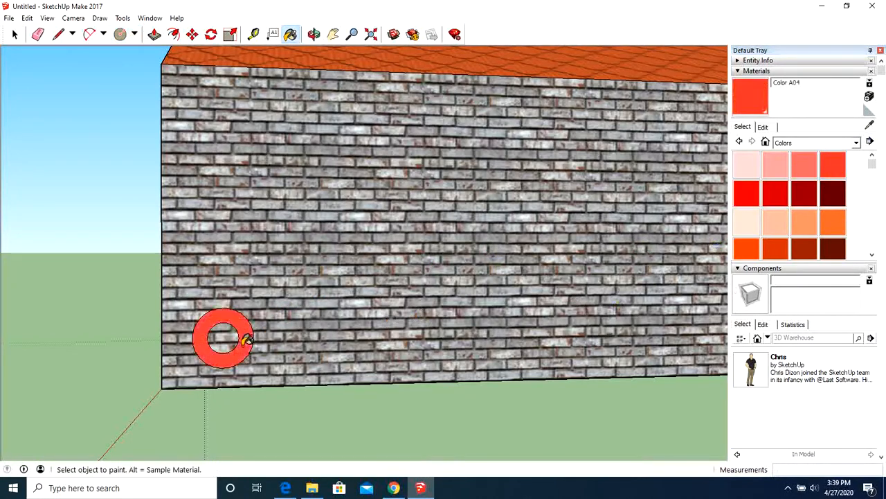
# Step: Paint the inner circle of the window with Translucent Glass Blue from the Glass and Mirrors materials
pyautogui.click(858, 143)
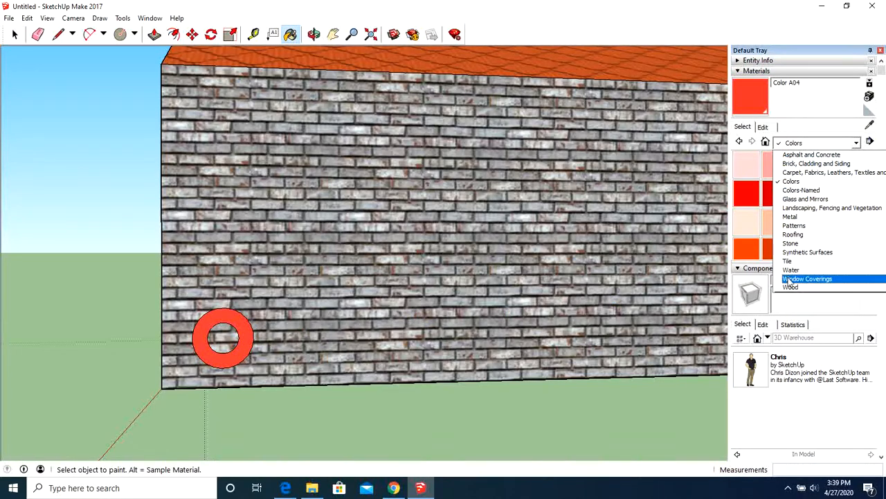
pyautogui.click(806, 200)
pyautogui.click(833, 165)
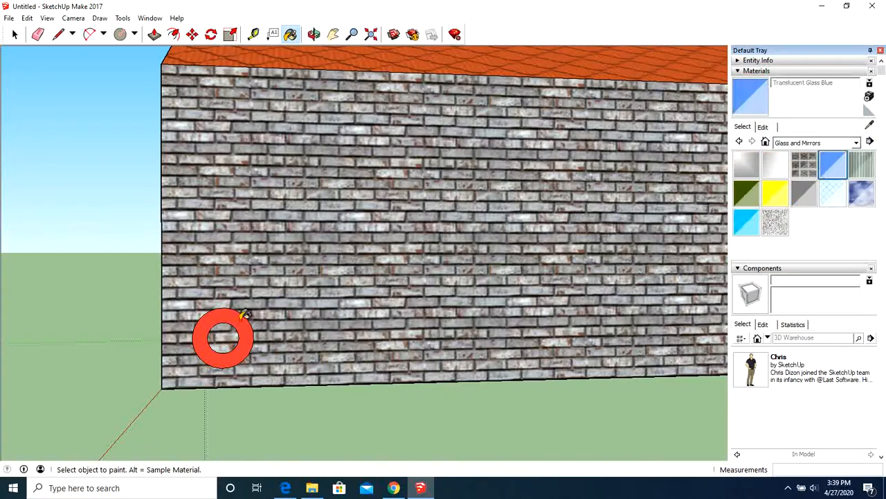
pyautogui.click(225, 333)
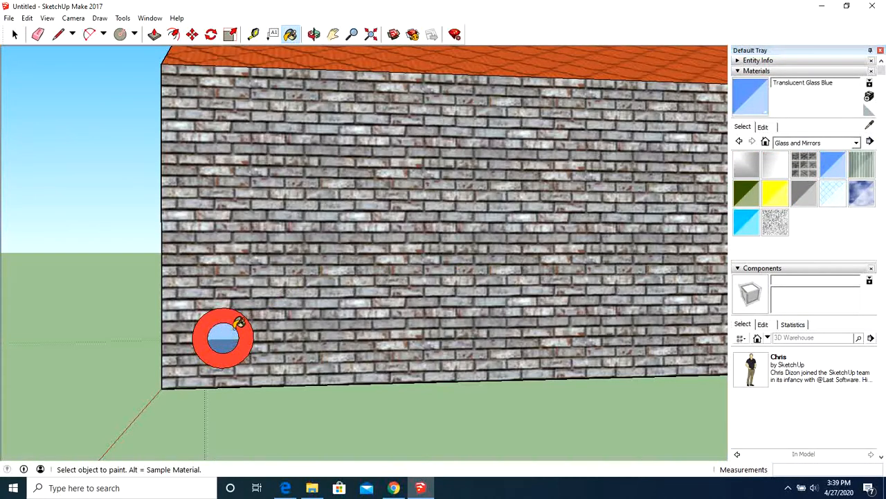
# Step: Read exercise steps 5 and 6 and make the whole round window into a component named circle
pyautogui.click(284, 488)
pyautogui.scroll(-3, 223, 372)
pyautogui.scroll(-3, 221, 369)
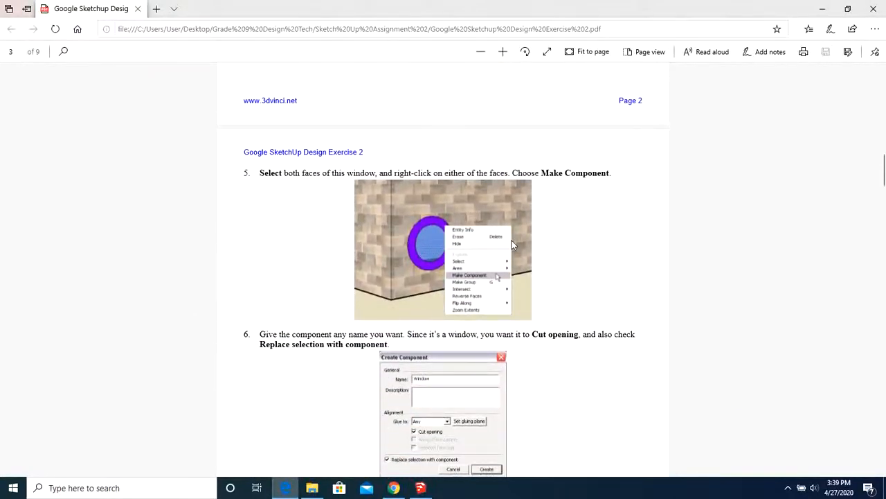
pyautogui.click(423, 490)
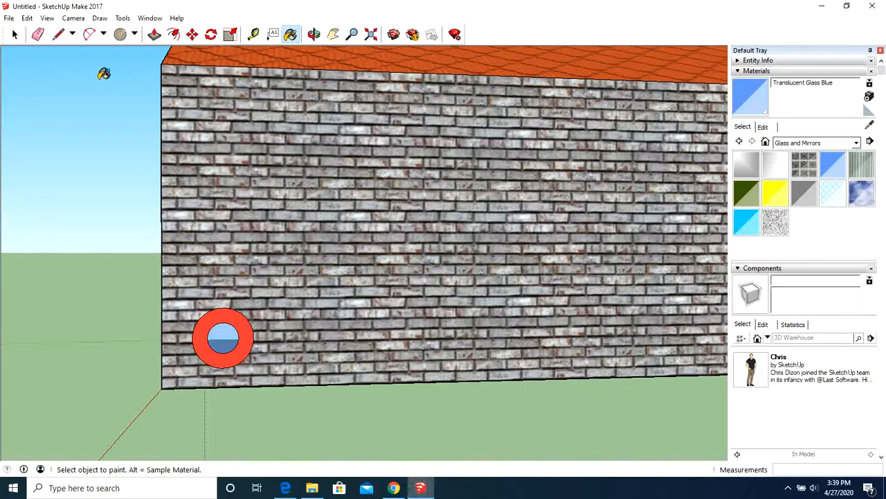
pyautogui.click(15, 34)
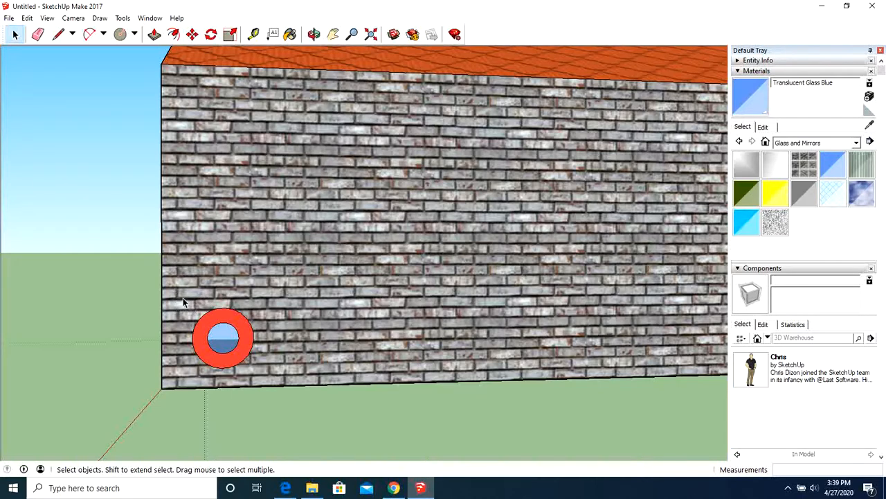
pyautogui.moveTo(177, 296); pyautogui.dragTo(269, 374)
pyautogui.rightClick(251, 344)
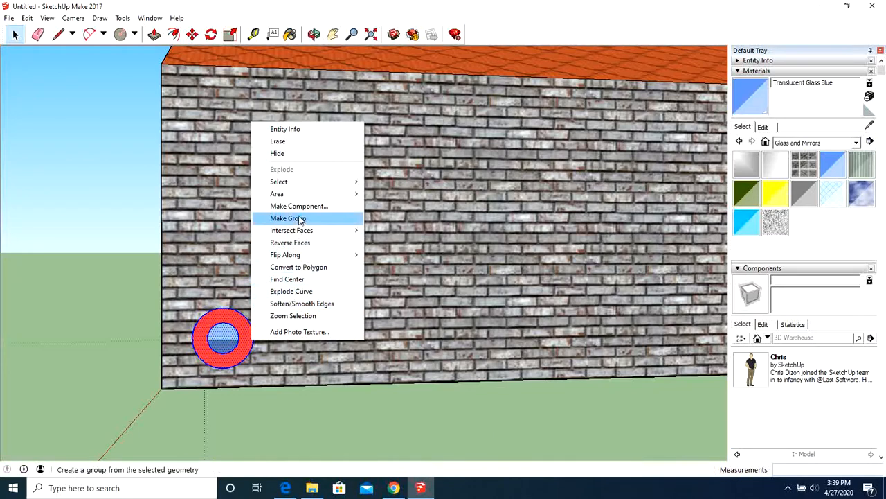
pyautogui.click(297, 210)
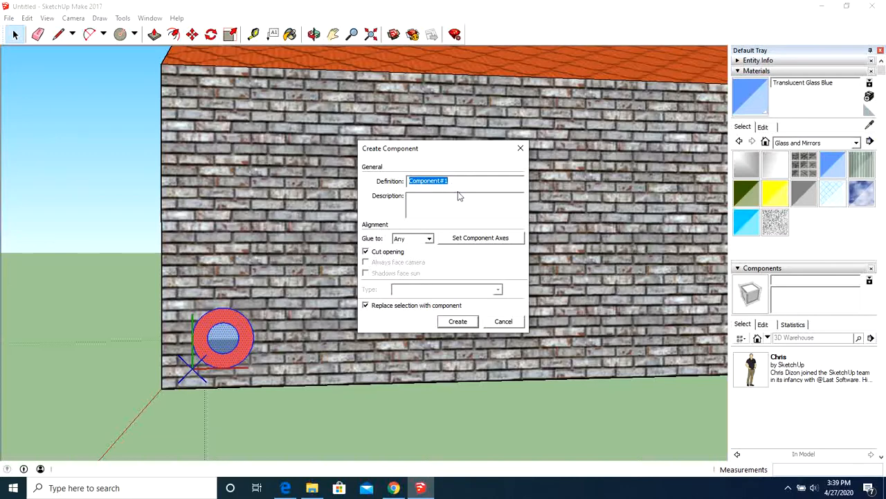
pyautogui.write('circ')
pyautogui.press('BackSpace')
pyautogui.write('cle')
pyautogui.press('Return')
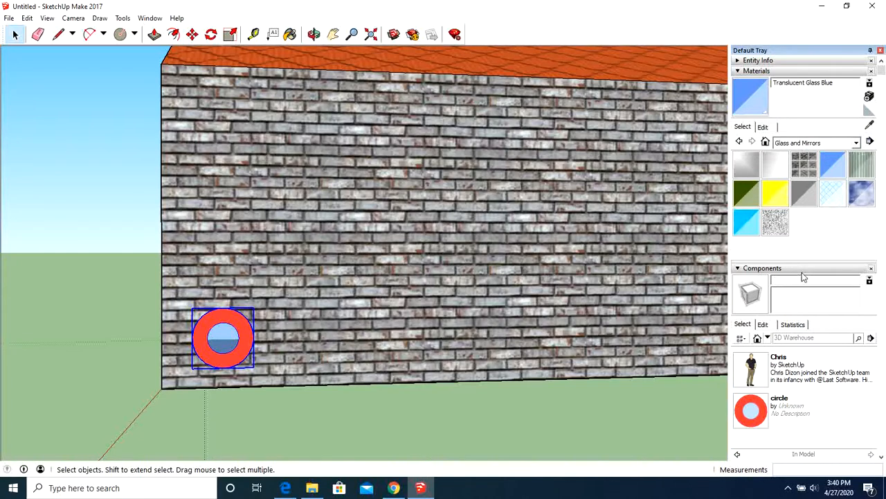
pyautogui.click(152, 19)
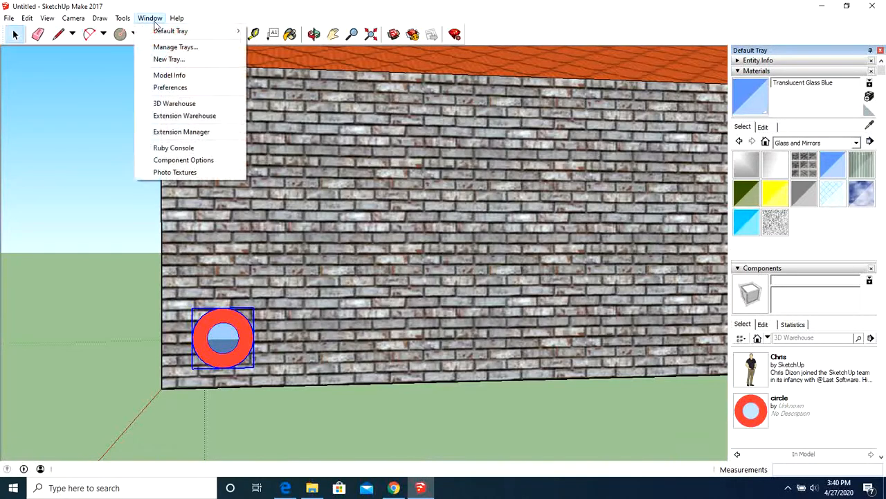
pyautogui.moveTo(200, 31)
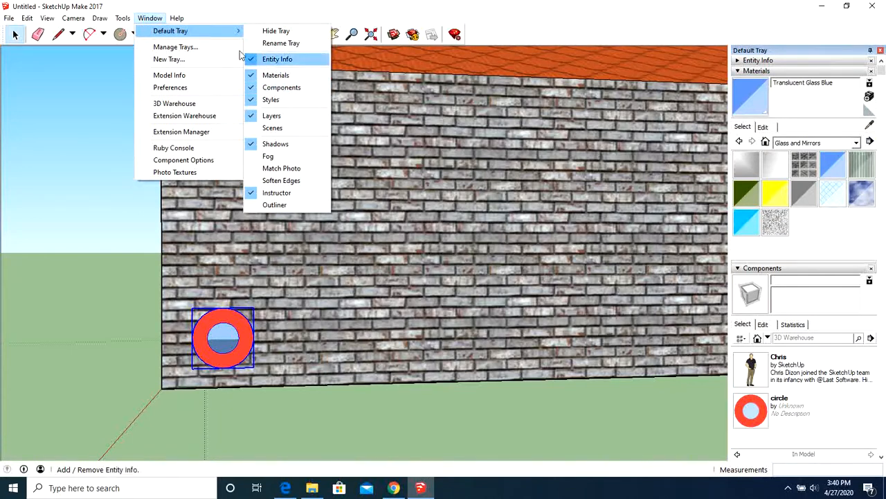
pyautogui.click(147, 19)
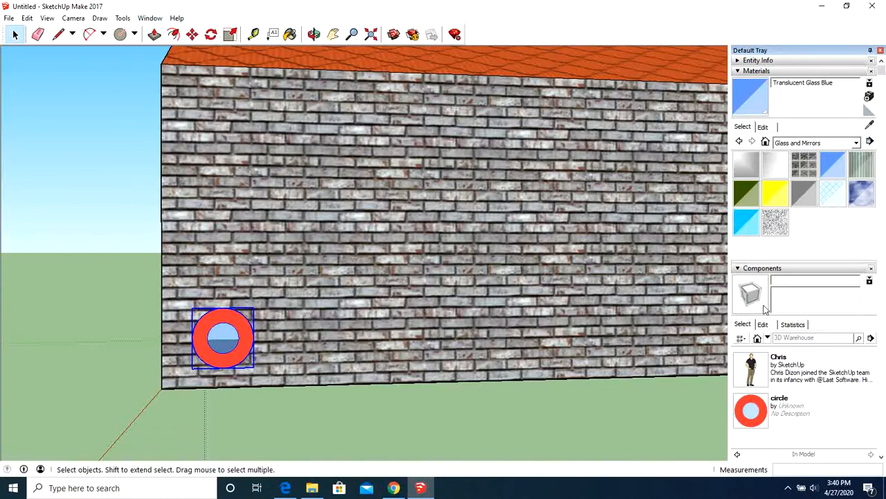
pyautogui.scroll(-4, 318, 405)
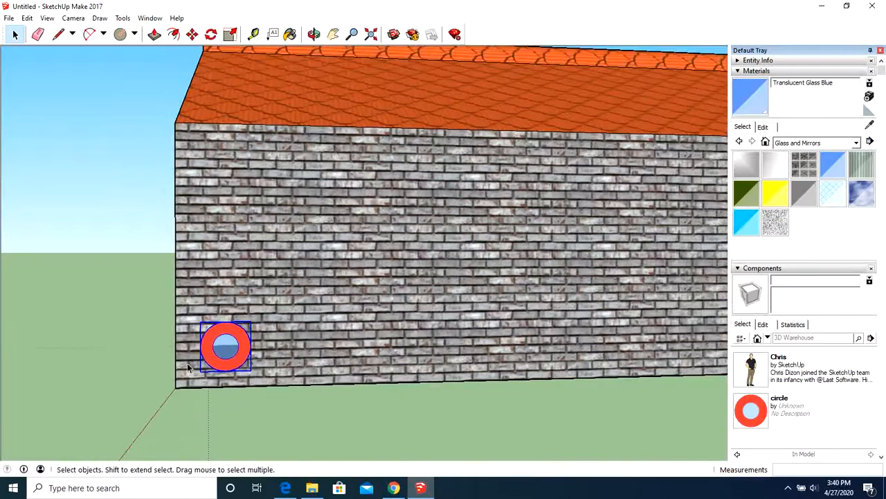
pyautogui.scroll(-1, 465, 388)
pyautogui.scroll(-2, 158, 323)
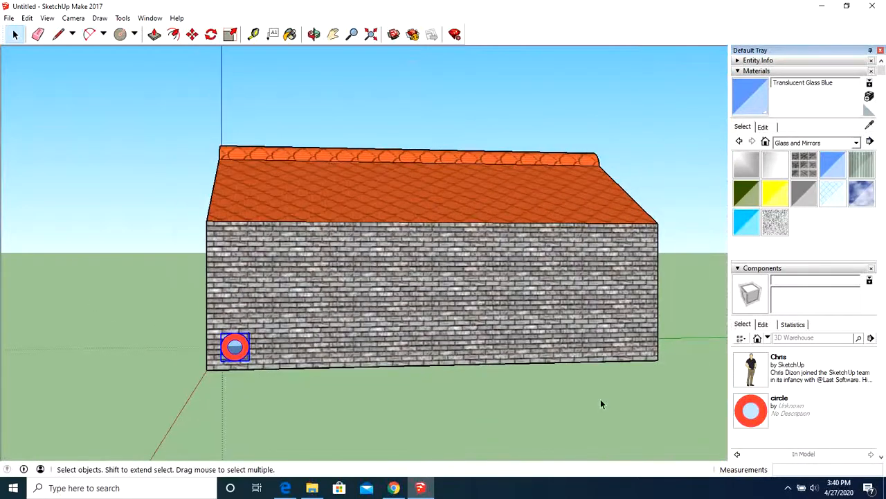
pyautogui.scroll(3, 601, 404)
# Step: Read step 7 of the exercise PDF on adding more windows with Move copies and return to SketchUp
pyautogui.click(285, 488)
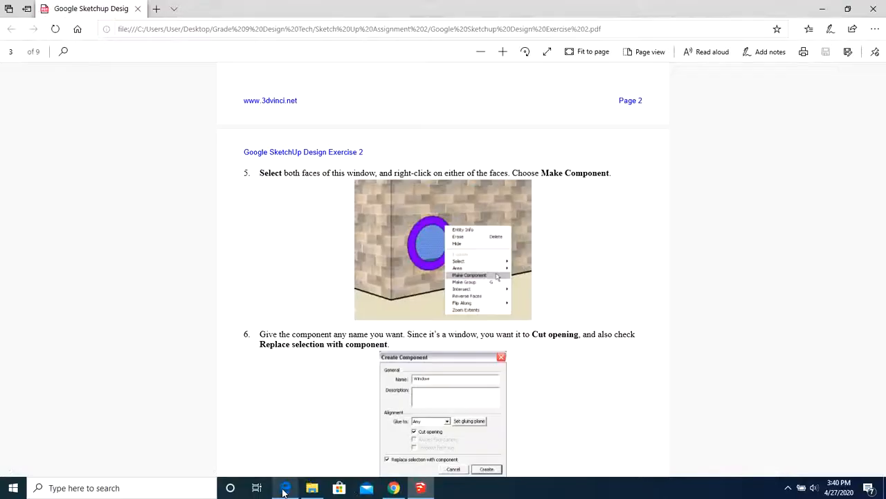
pyautogui.scroll(-6, 104, 368)
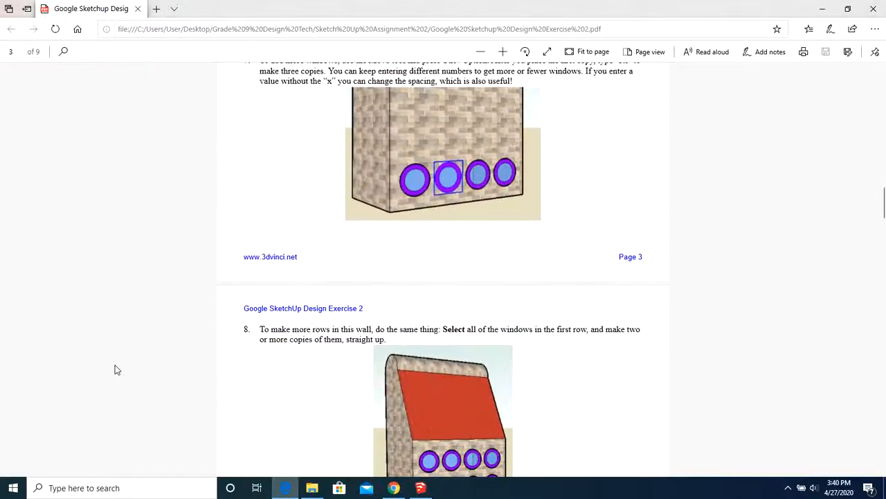
pyautogui.scroll(2, 124, 354)
pyautogui.scroll(-1, 125, 353)
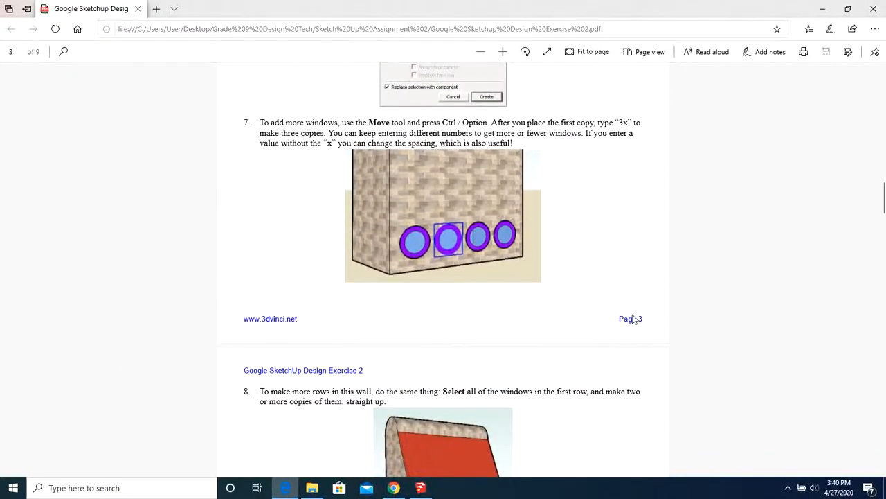
pyautogui.click(420, 488)
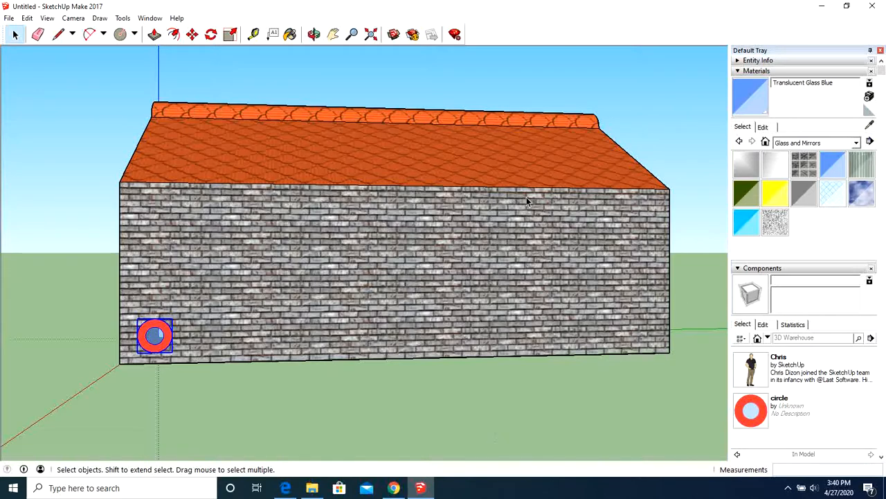
# Step: Try a row of windows with a copy about 15' 8 11/16" along the wall and a /15 division, and undo it
pyautogui.click(193, 35)
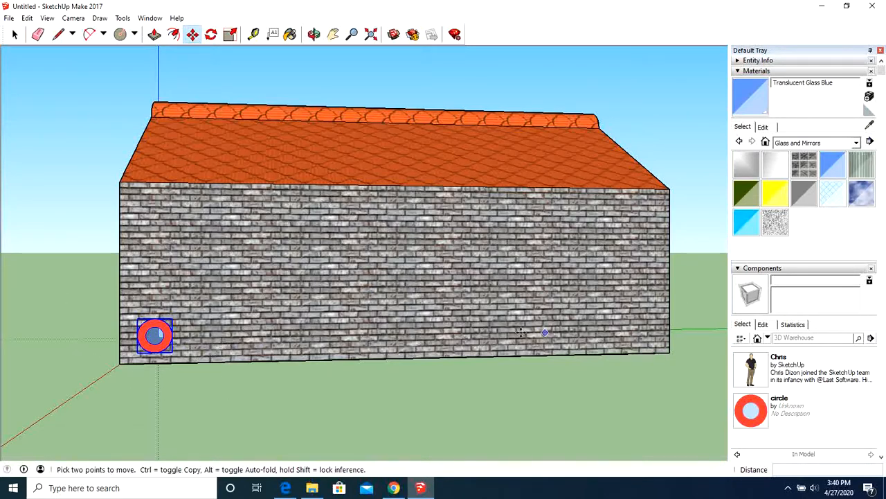
pyautogui.scroll(3, 159, 386)
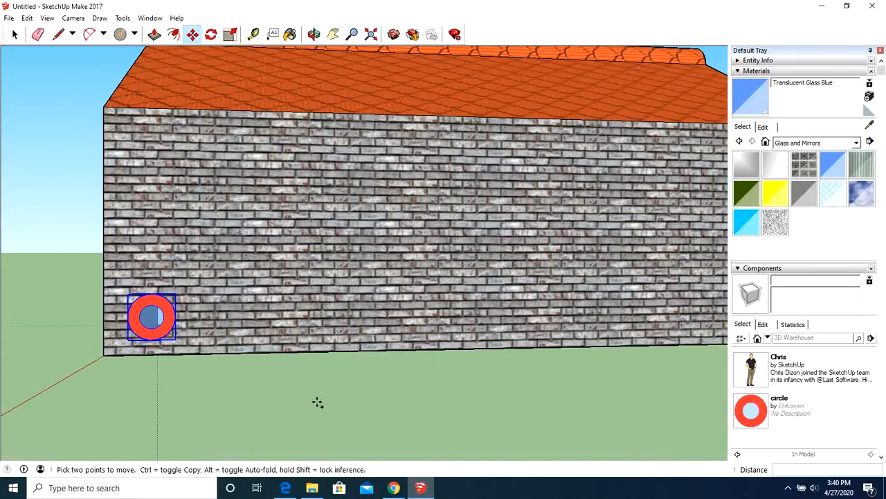
pyautogui.scroll(-3, 138, 377)
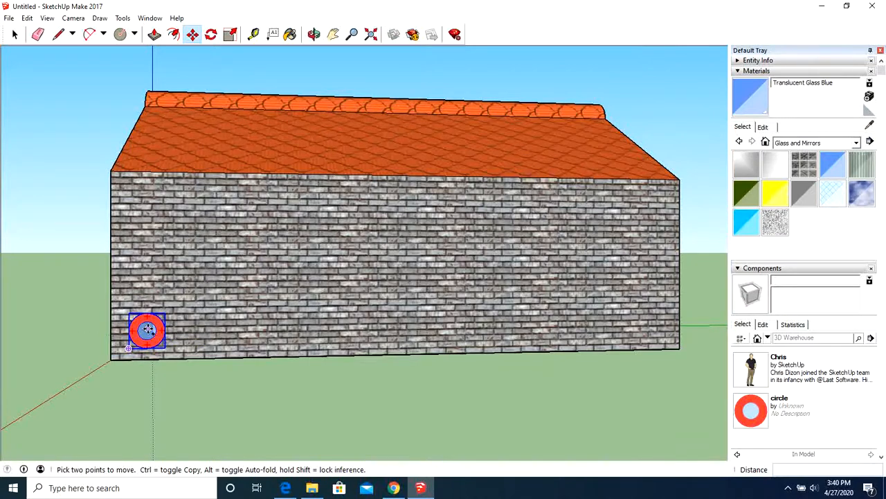
pyautogui.press('ctrl')
pyautogui.click(147, 329)
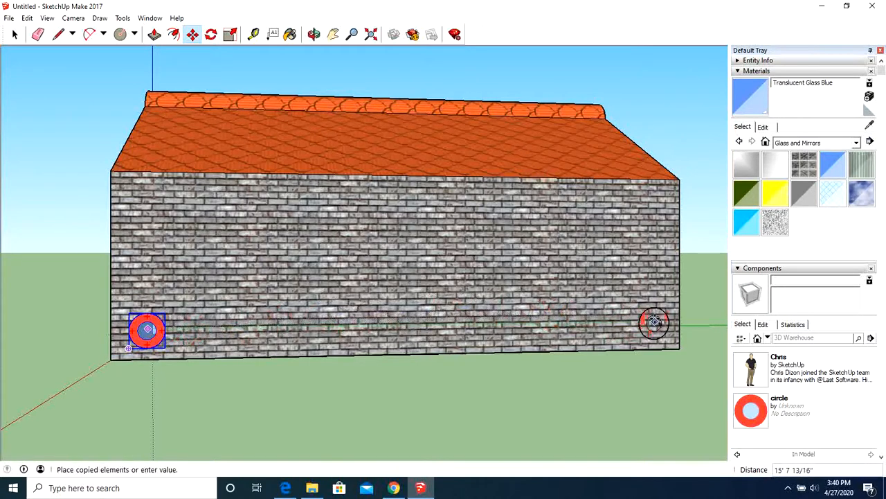
pyautogui.click(657, 321)
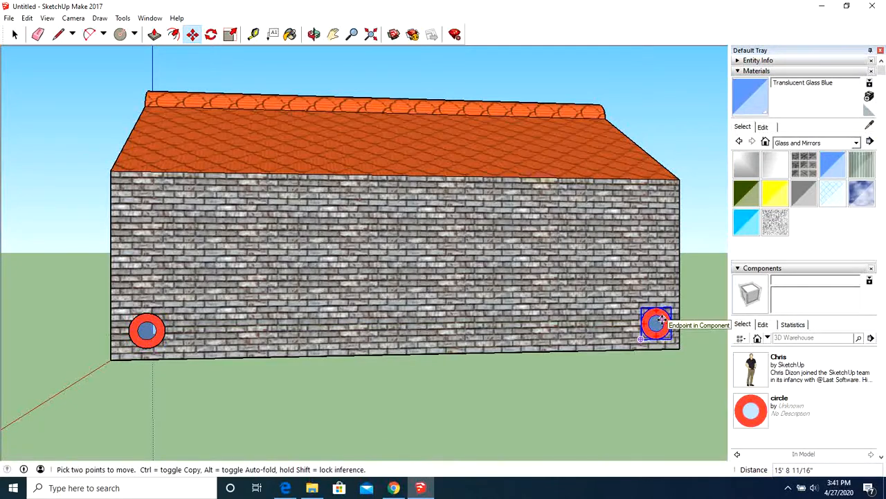
pyautogui.write('/')
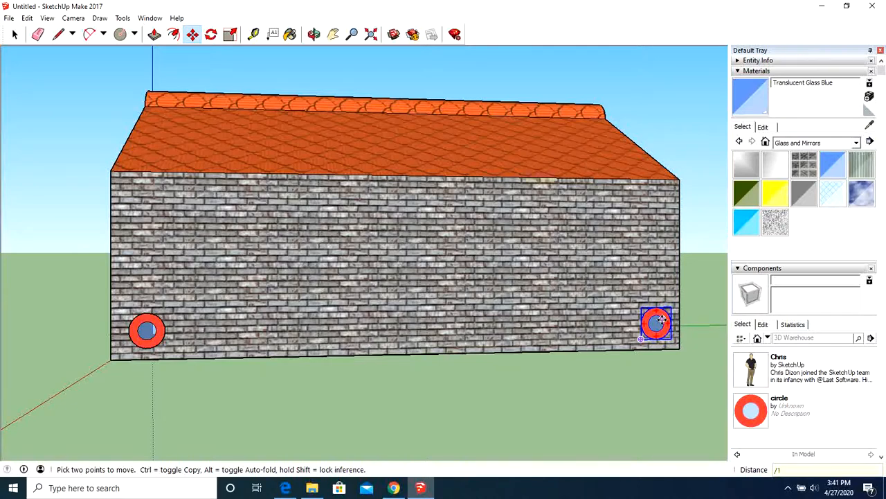
pyautogui.write('15')
pyautogui.press('Return')
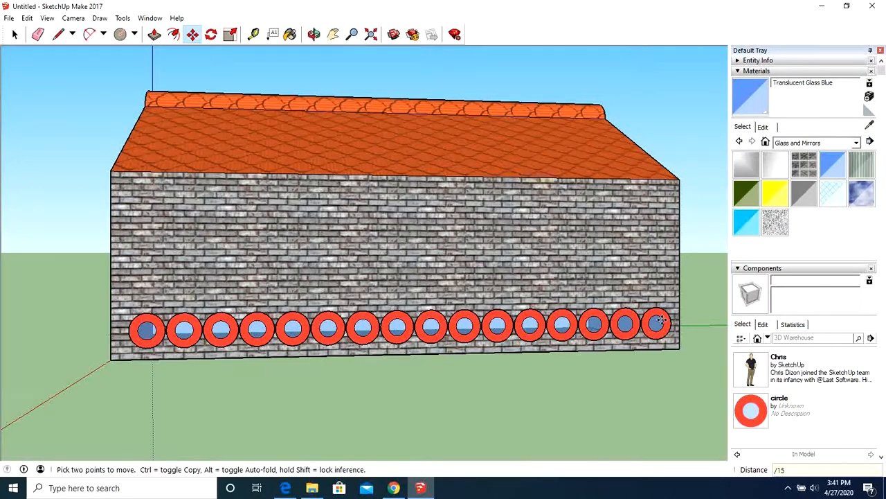
pyautogui.click(27, 18)
pyautogui.click(43, 32)
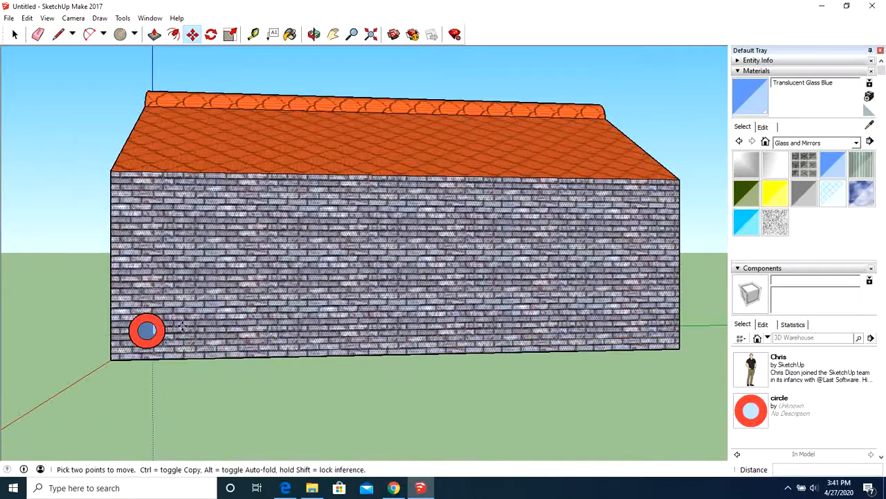
# Step: Copy the round window along the green axis to the long wall's far end and divide the distance by 11 (/11)
pyautogui.press('ctrl')
pyautogui.click(128, 348)
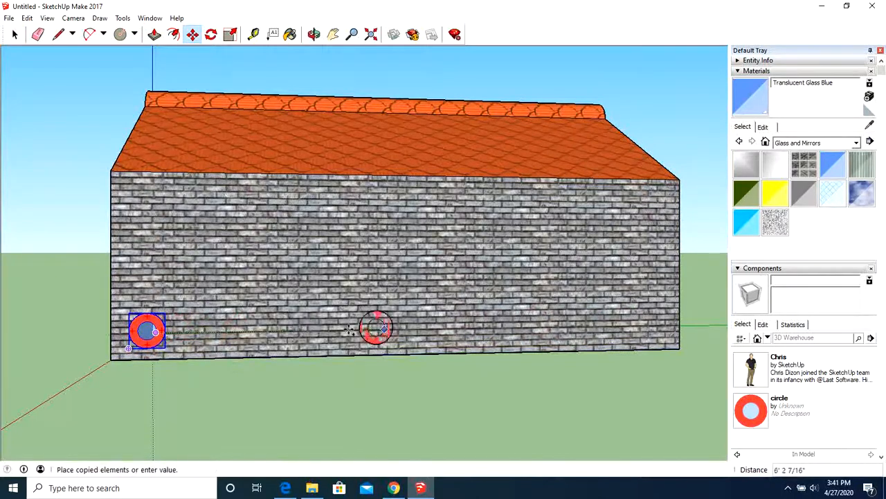
pyautogui.click(659, 326)
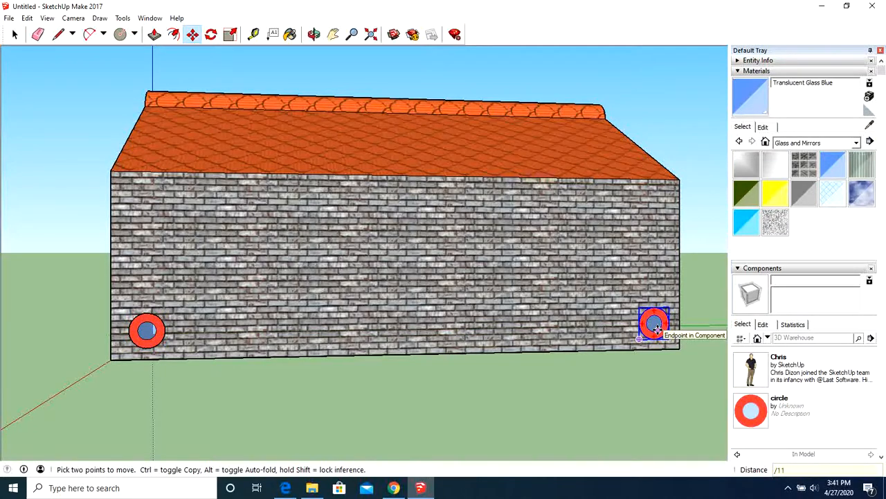
pyautogui.press('Return')
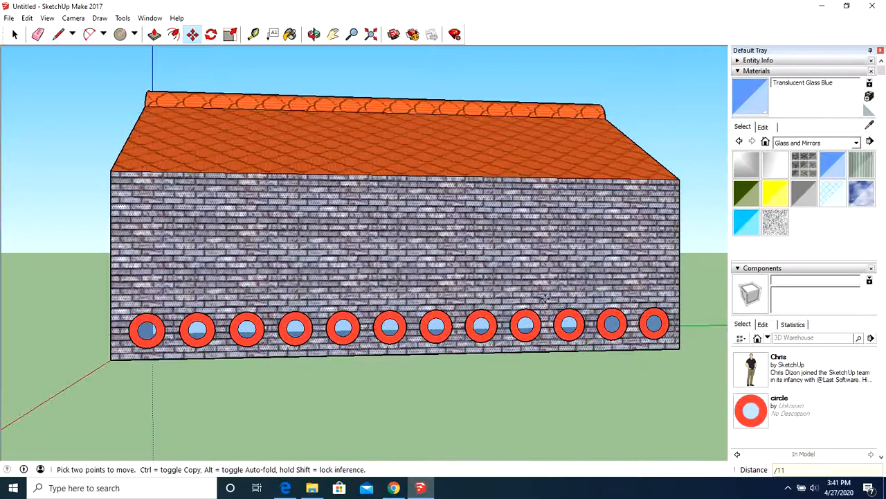
# Step: Copy the row's first window around the corner onto the end wall, about 1' 5 5/16" away
pyautogui.click(314, 35)
pyautogui.moveTo(326, 111); pyautogui.dragTo(429, 220)
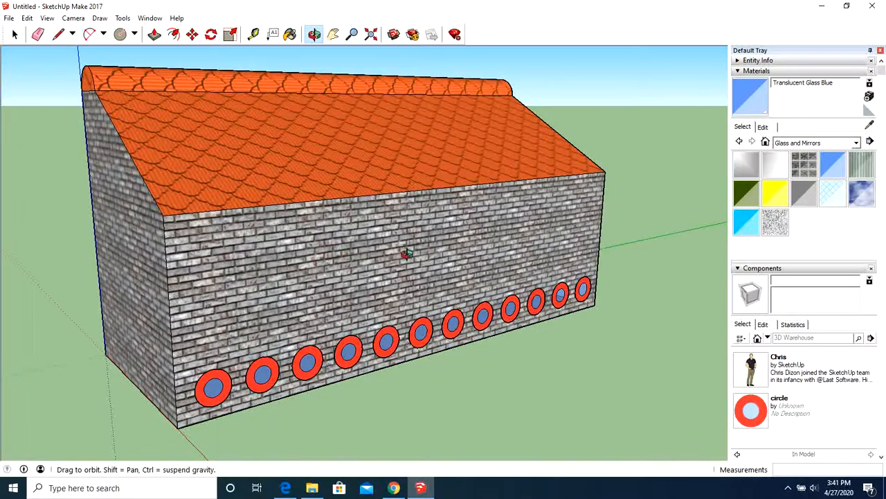
pyautogui.moveTo(362, 222); pyautogui.dragTo(444, 227)
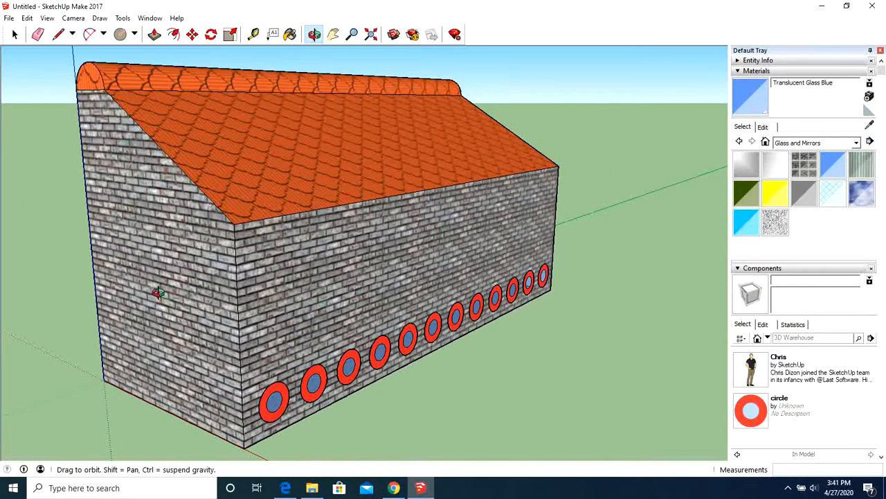
pyautogui.click(192, 35)
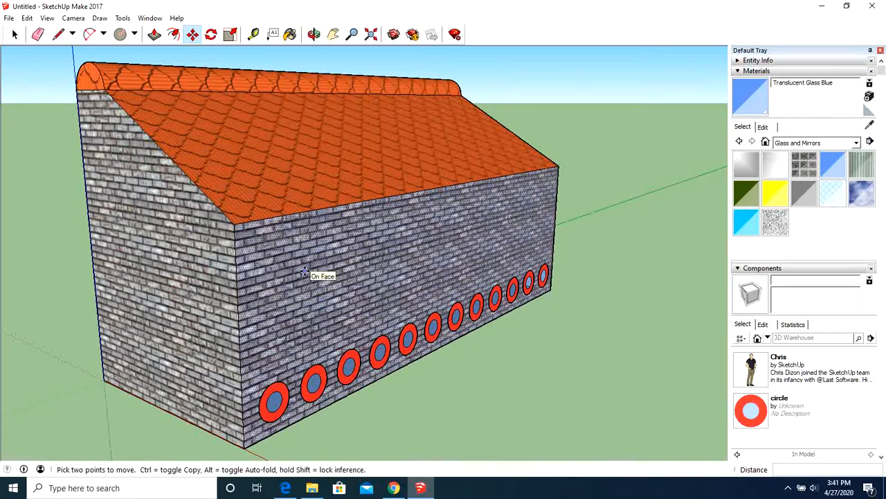
pyautogui.click(274, 402)
pyautogui.press('ctrl')
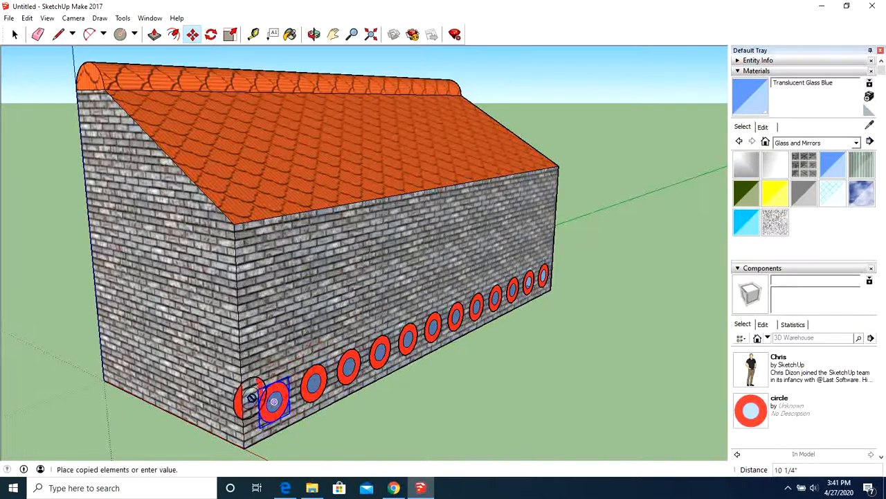
pyautogui.click(215, 401)
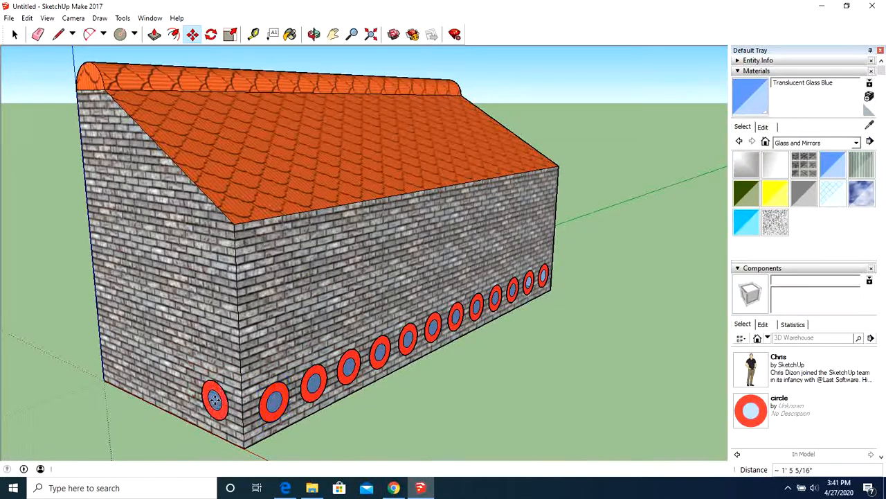
# Step: Copy the end wall's window onto the near lower corner of the sloped roof, about 4' 11 15/16" away
pyautogui.click(210, 393)
pyautogui.press('ctrl')
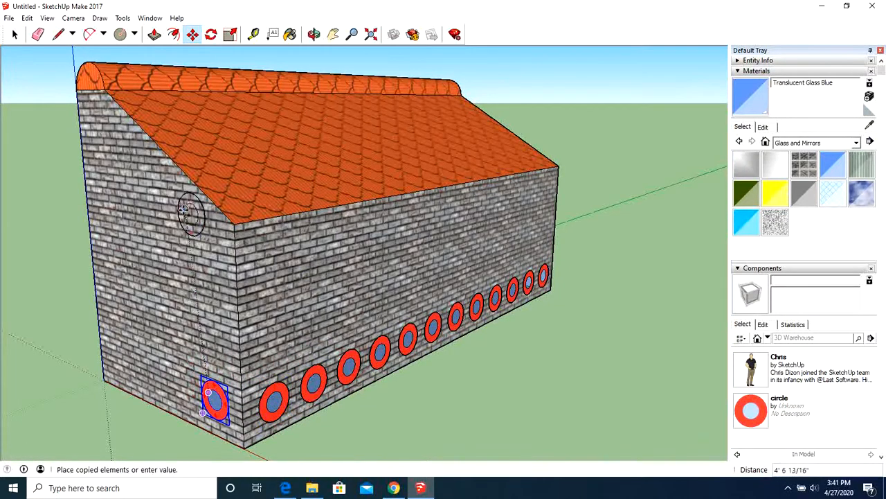
pyautogui.click(239, 191)
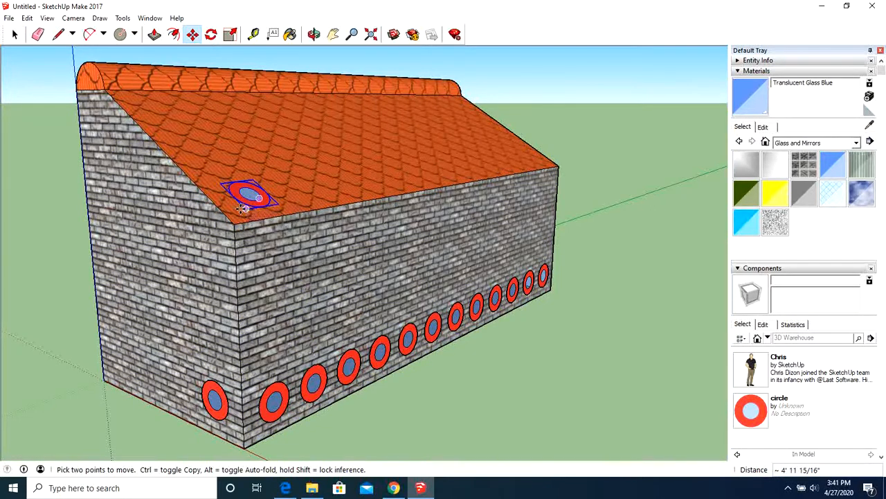
# Step: Copy the roof window about 14' 11 9/16" to the slope's far end and divide the distance by 11 (/11)
pyautogui.click(253, 192)
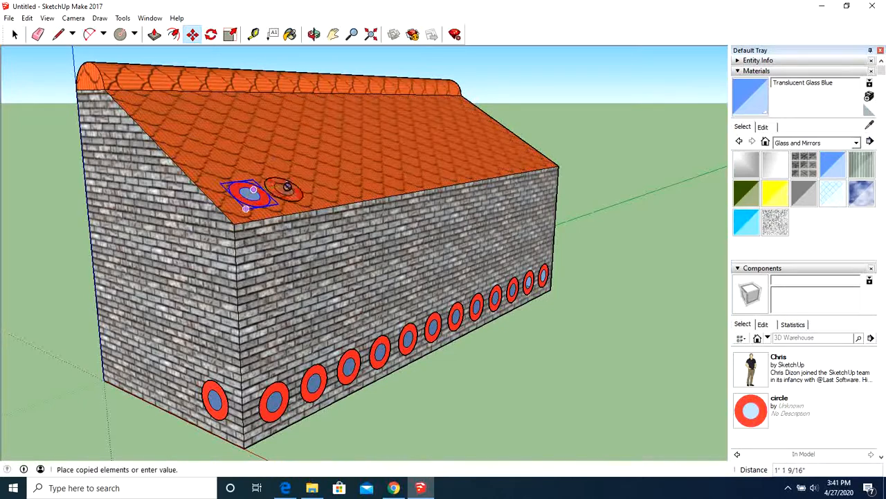
pyautogui.click(526, 155)
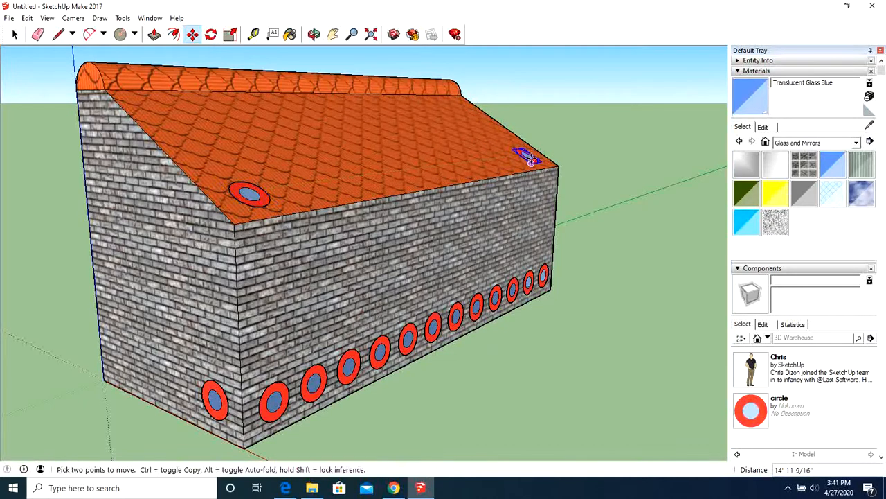
pyautogui.write('/11')
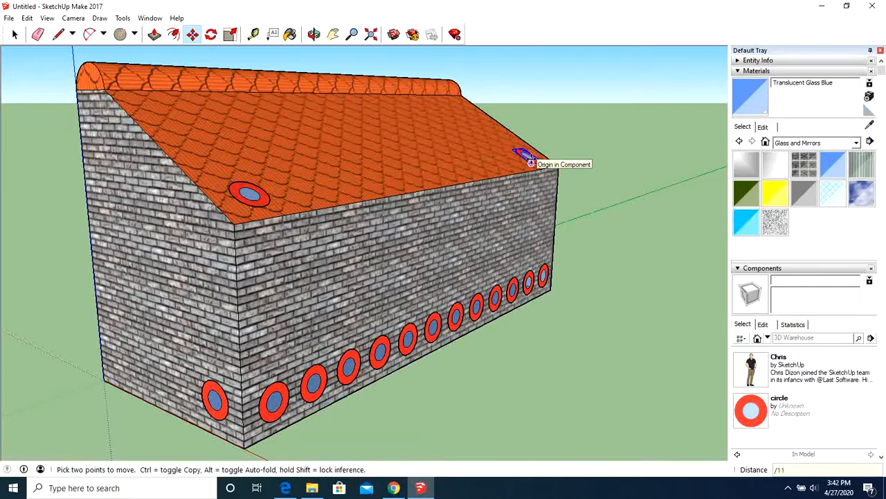
pyautogui.press('Return')
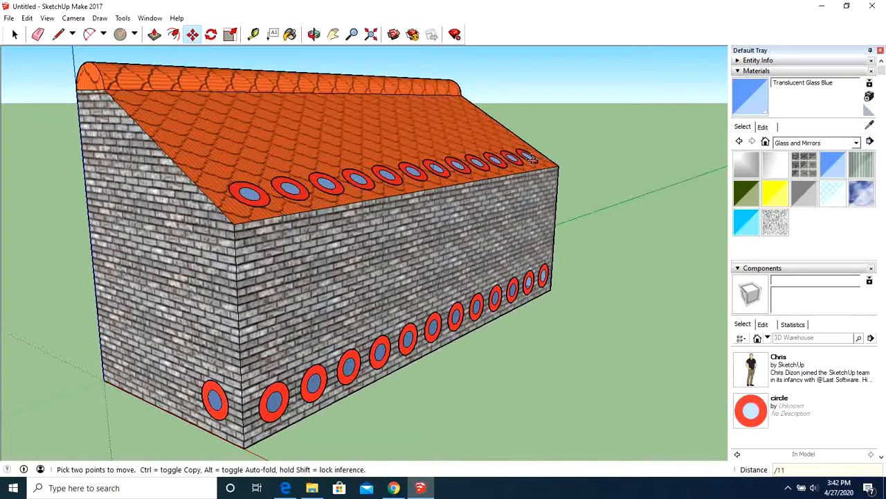
pyautogui.click(313, 34)
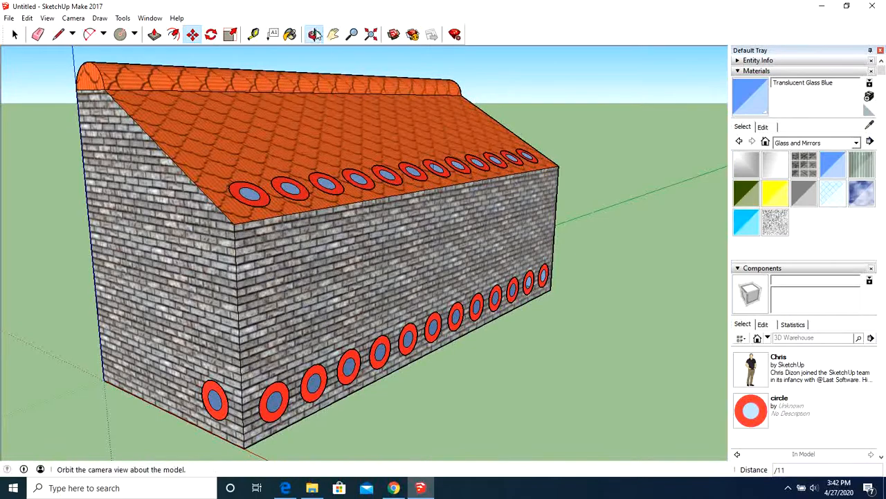
pyautogui.moveTo(529, 218); pyautogui.dragTo(458, 235)
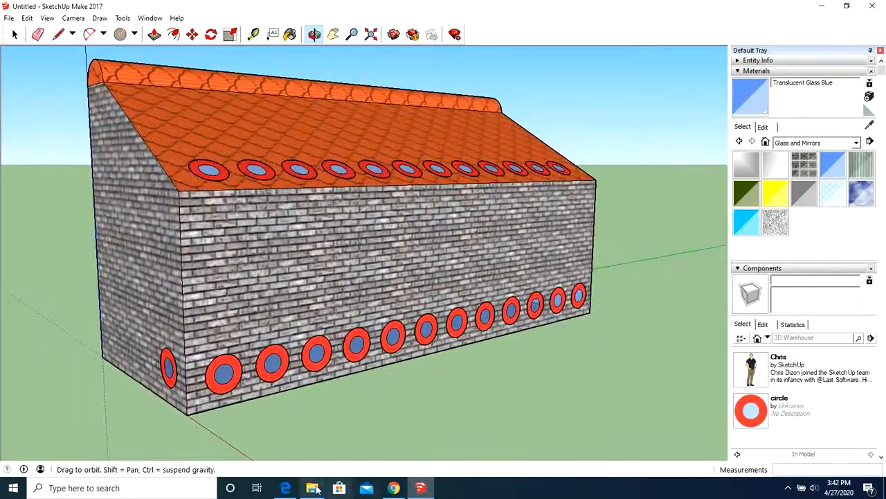
# Step: Read exercise steps 8 to 16 in the PDF on further window copies and editing the component, and return to SketchUp
pyautogui.click(290, 490)
pyautogui.scroll(-6, 204, 346)
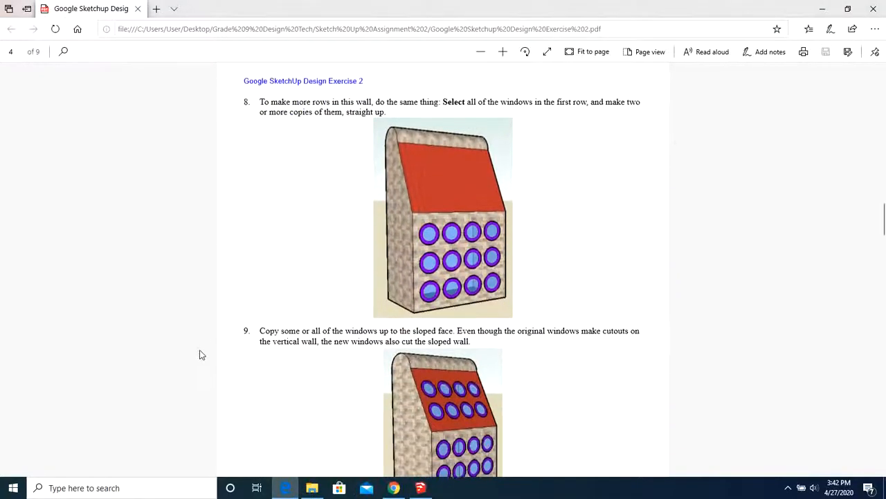
pyautogui.scroll(-8, 210, 339)
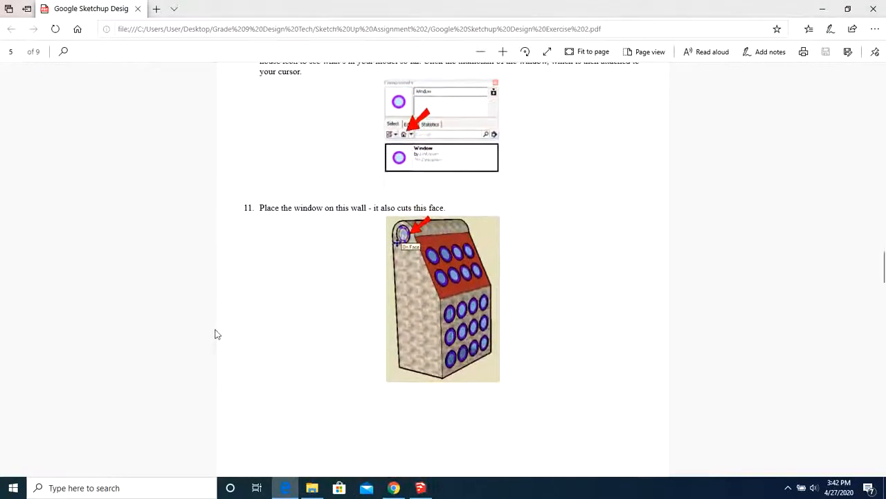
pyautogui.scroll(-12, 307, 284)
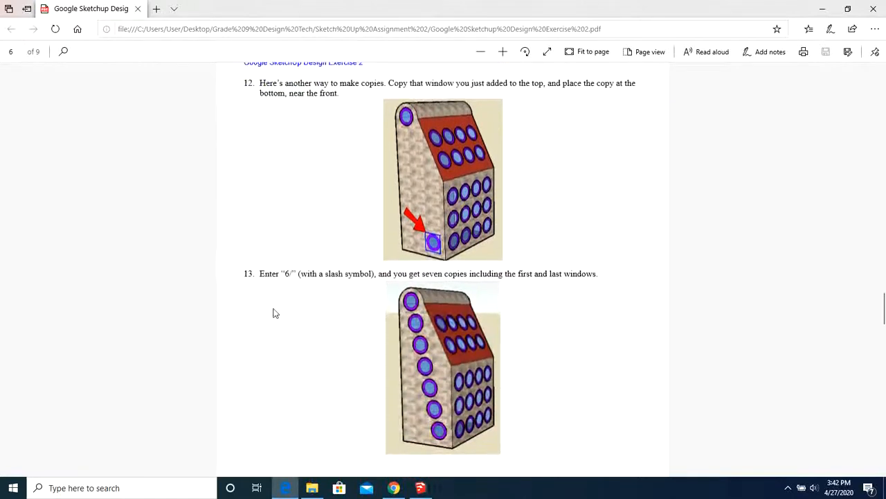
pyautogui.scroll(-9, 274, 314)
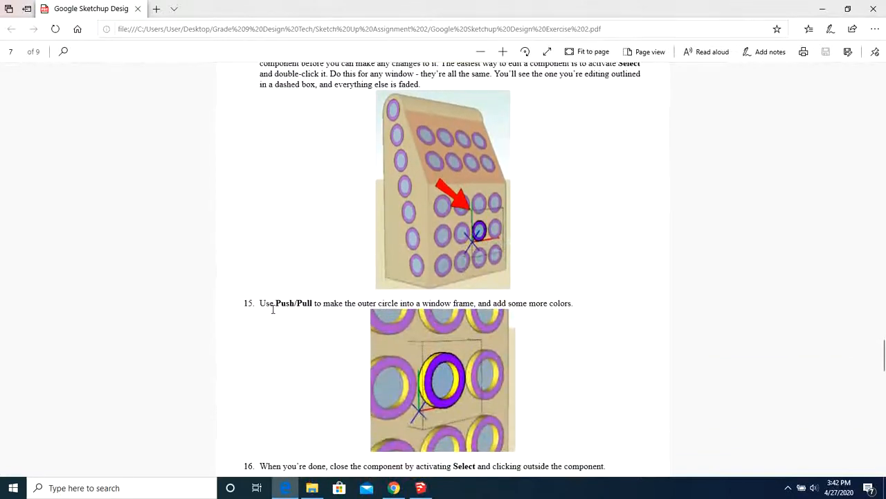
pyautogui.scroll(2, 301, 296)
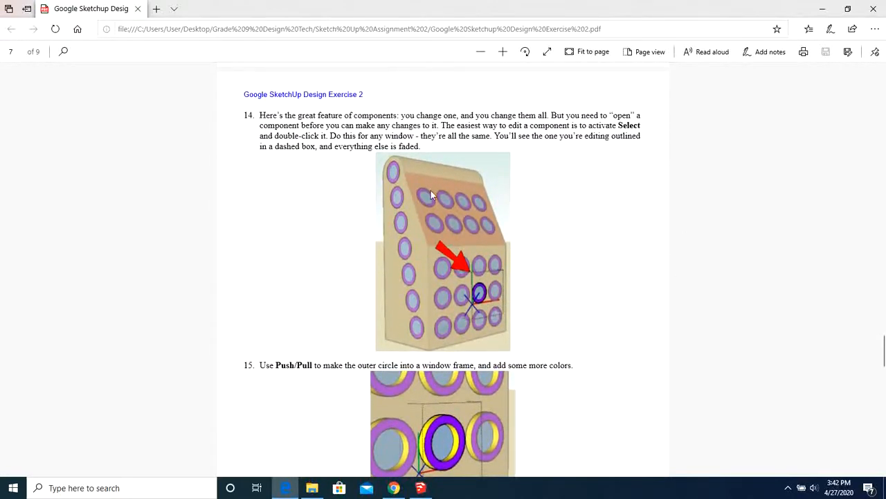
pyautogui.scroll(-4, 259, 323)
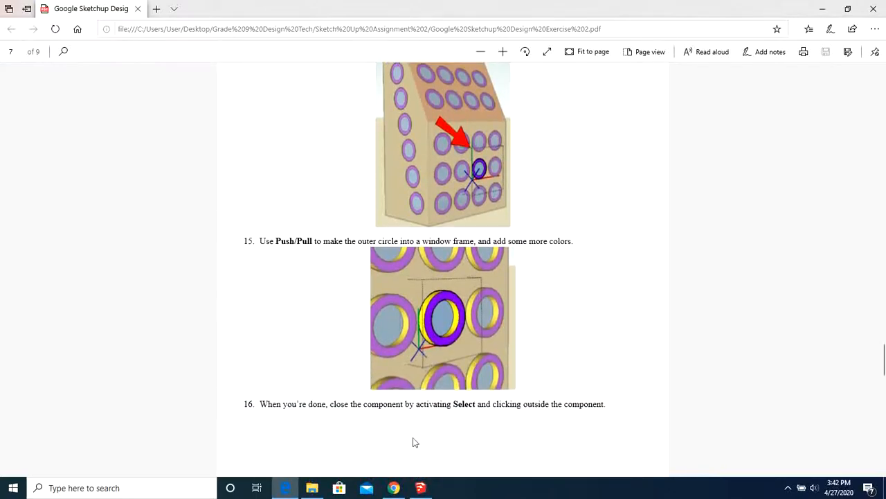
pyautogui.click(420, 487)
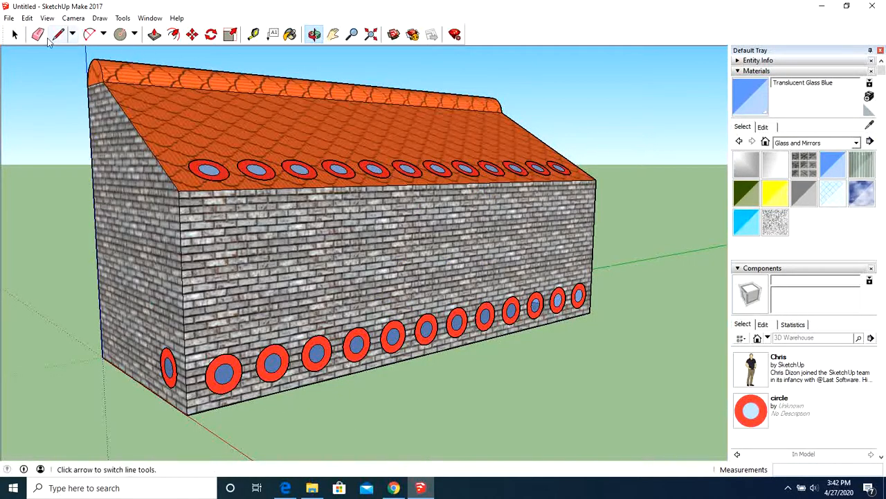
# Step: Edit the first window component on the long wall, Push/Pull its red ring outward about 5 1/16", and close the component
pyautogui.click(15, 35)
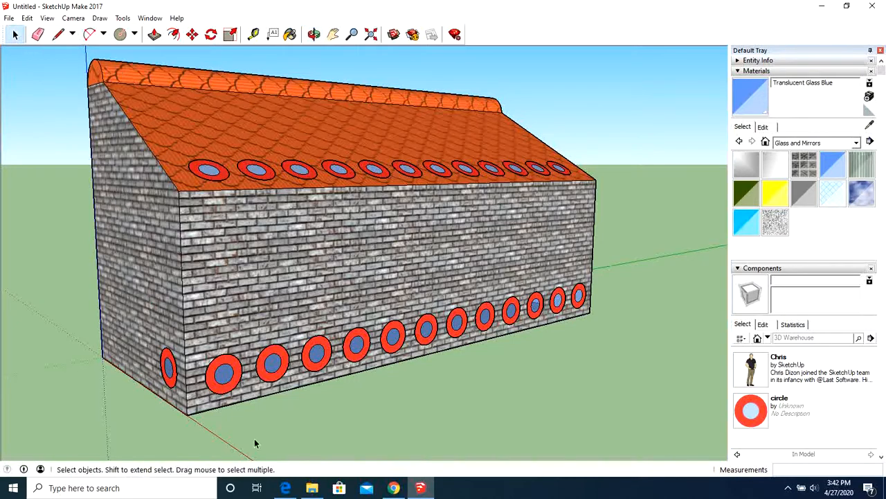
pyautogui.rightClick(234, 381)
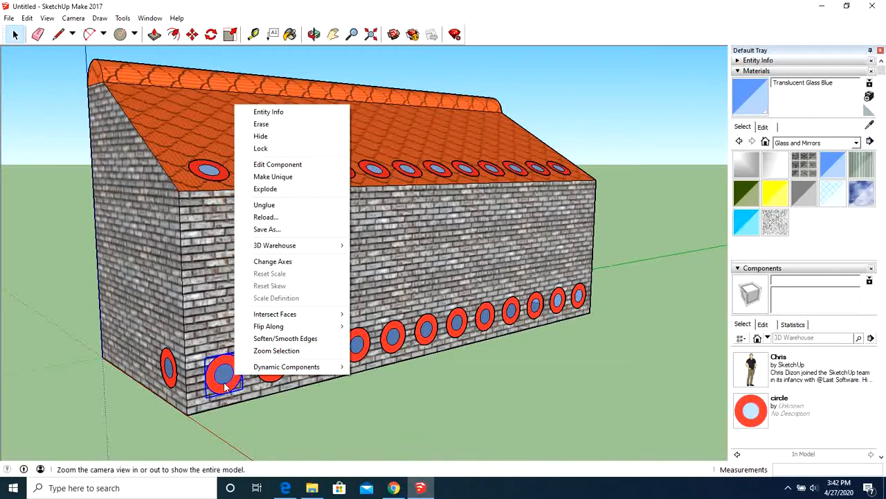
pyautogui.click(287, 166)
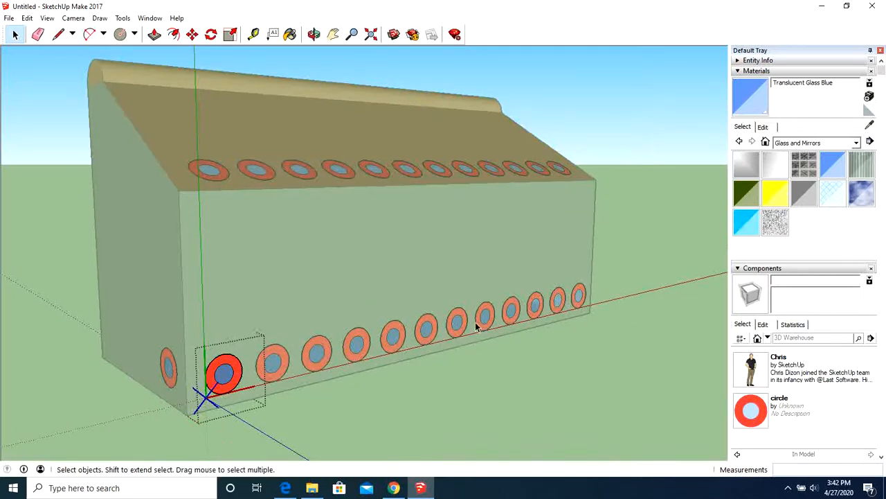
pyautogui.click(154, 34)
pyautogui.moveTo(238, 370); pyautogui.dragTo(169, 306)
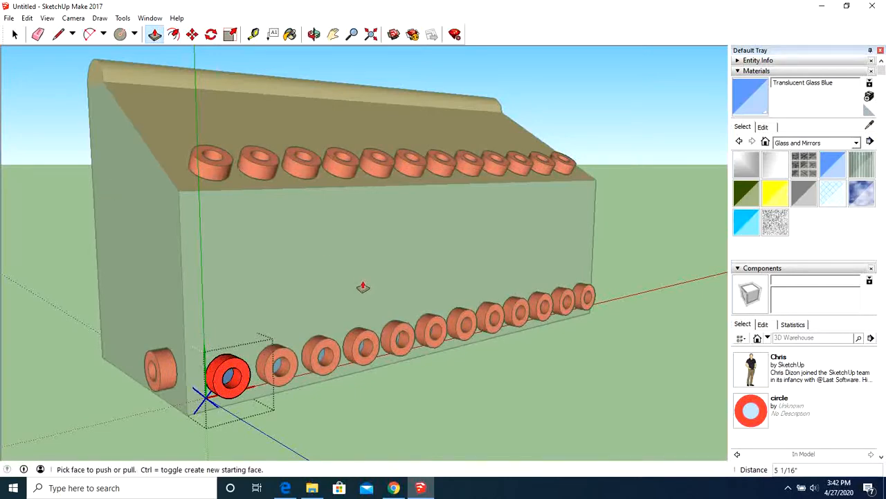
pyautogui.click(15, 34)
pyautogui.click(669, 207)
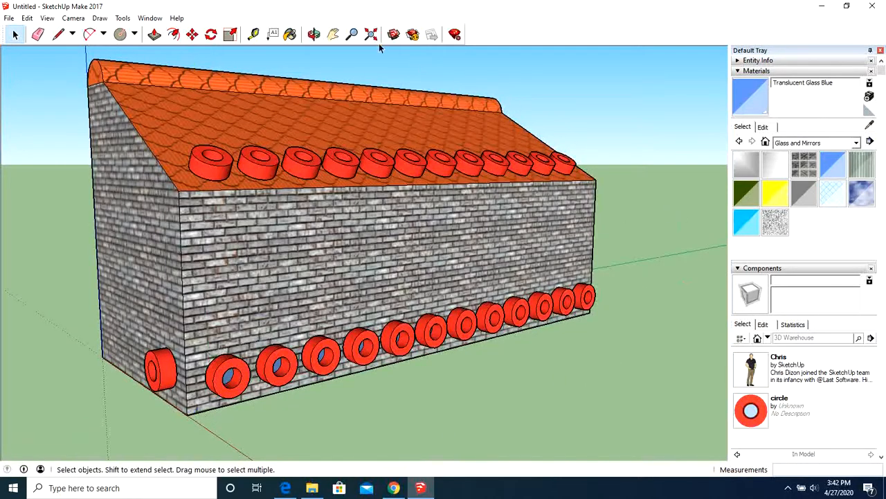
# Step: Read exercise steps 17 and 18 in the PDF on making windows unique and editing one, and return to SketchUp
pyautogui.click(313, 37)
pyautogui.moveTo(488, 142)
pyautogui.mouseDown()
pyautogui.moveTo(442, 206)
pyautogui.moveTo(420, 214)
pyautogui.moveTo(478, 229)
pyautogui.moveTo(536, 288)
pyautogui.moveTo(476, 402)
pyautogui.mouseUp()
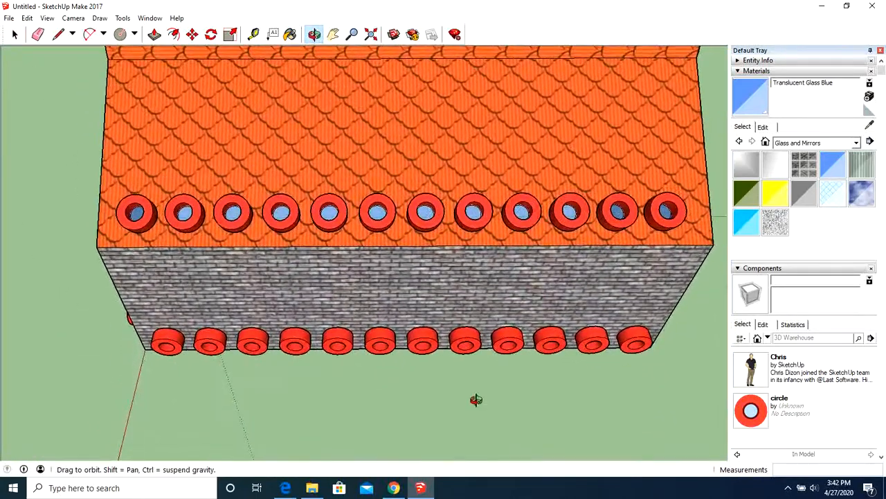
pyautogui.click(285, 487)
pyautogui.scroll(-10, 230, 362)
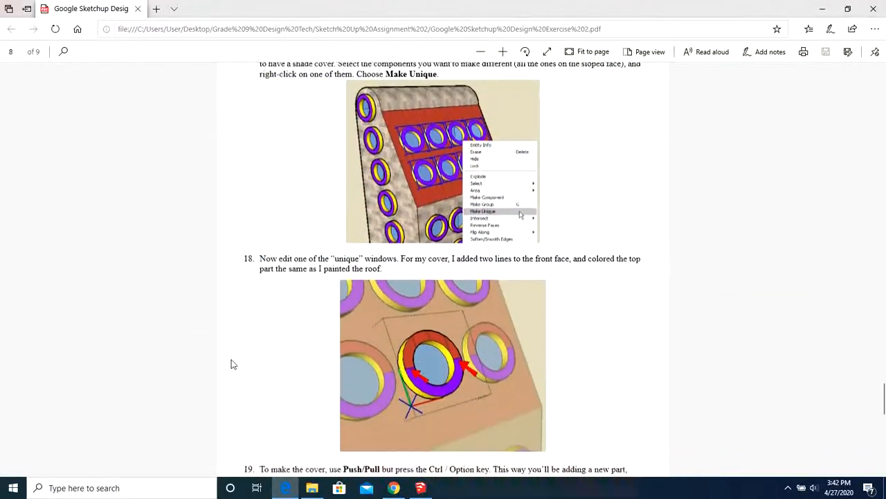
pyautogui.scroll(3, 233, 364)
pyautogui.scroll(2, 233, 365)
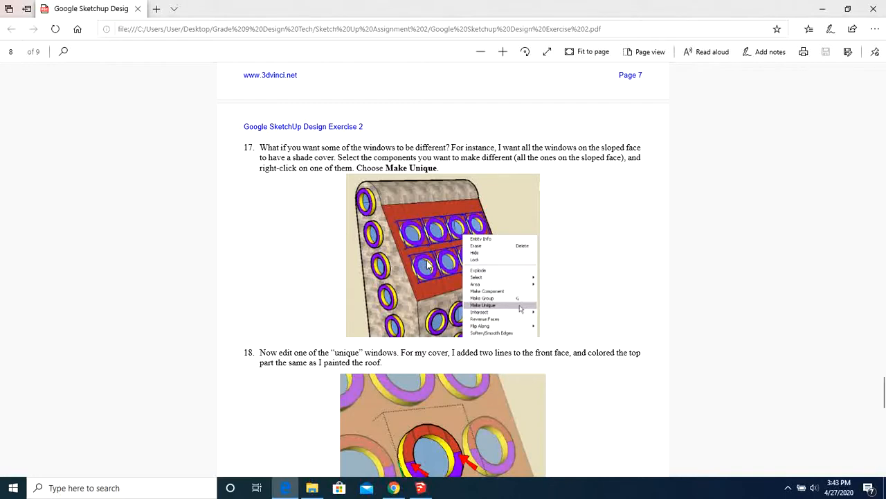
pyautogui.click(420, 488)
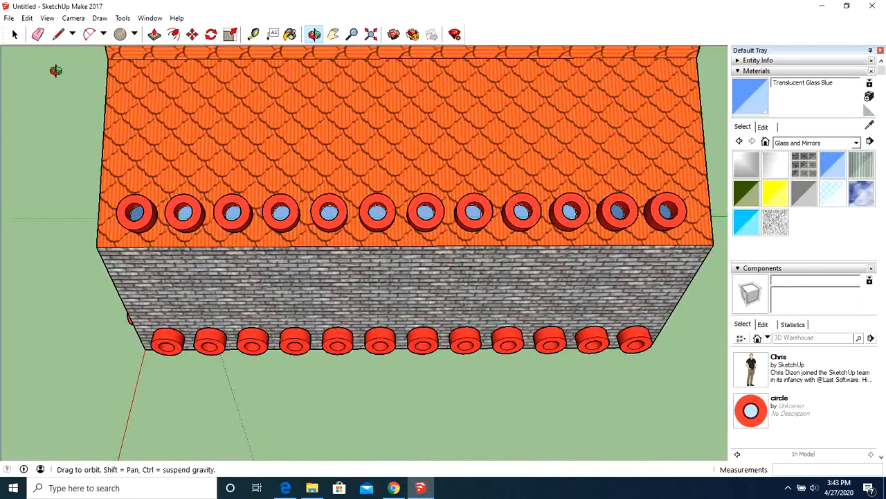
# Step: Select one window near the middle of the roof row and apply Make Unique to it
pyautogui.click(15, 34)
pyautogui.scroll(5, 391, 217)
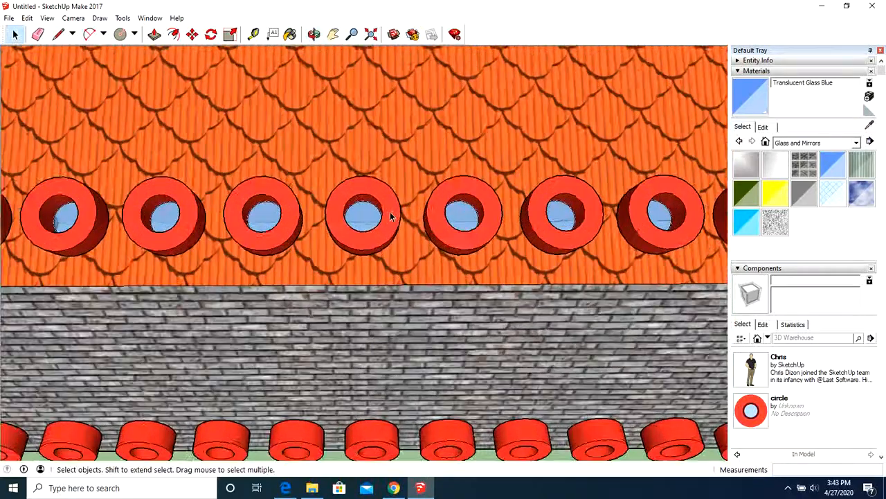
pyautogui.scroll(3, 374, 218)
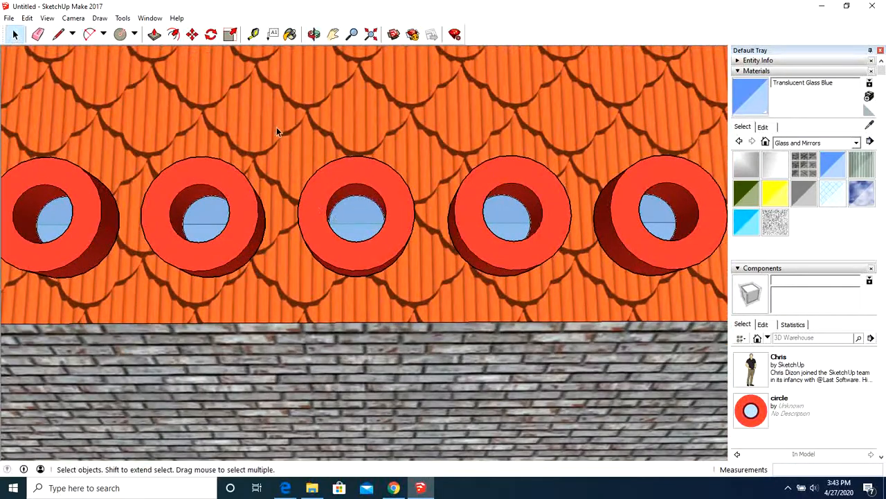
pyautogui.moveTo(365, 140); pyautogui.dragTo(433, 296)
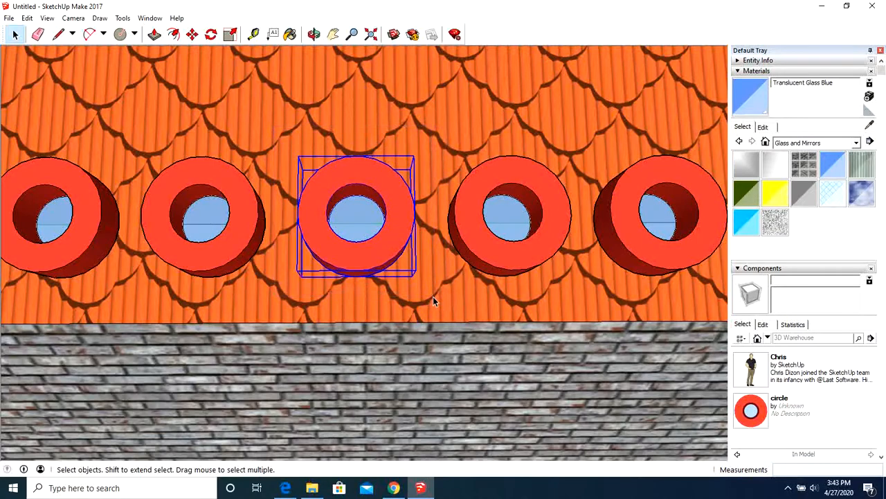
pyautogui.rightClick(396, 203)
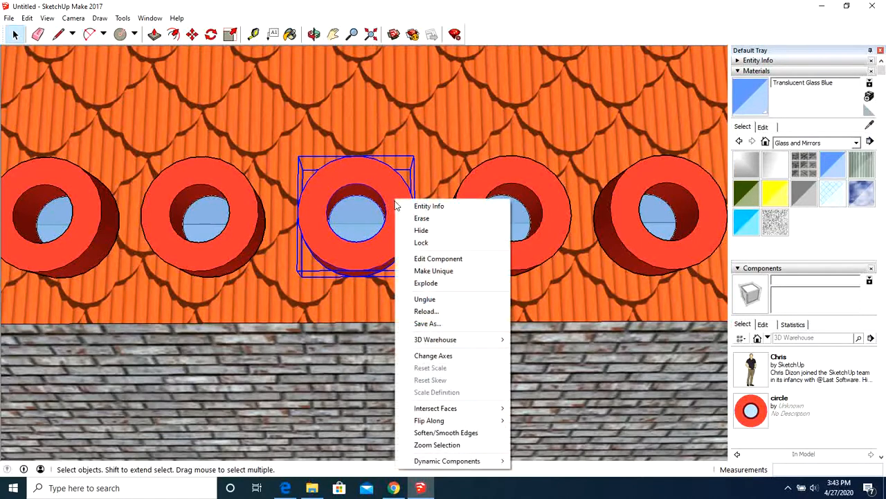
pyautogui.click(436, 271)
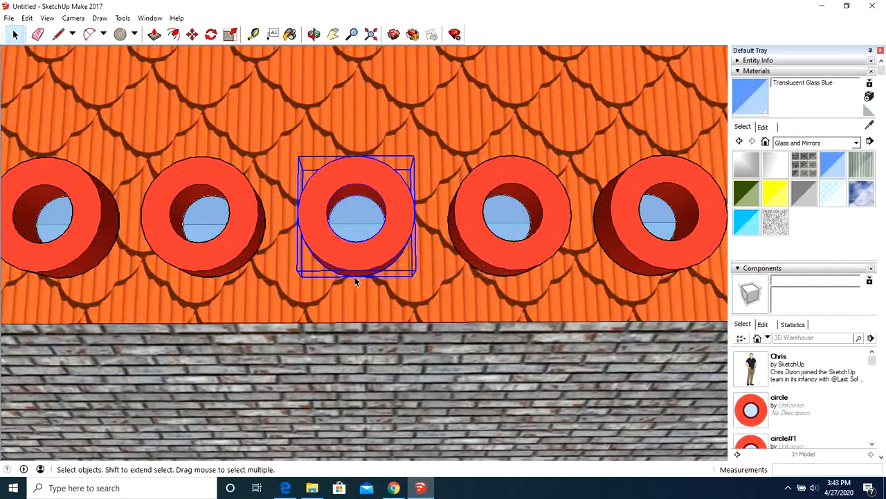
# Step: Open the unique roof window for editing and draw a horizontal line across its front ring through the centre
pyautogui.rightClick(399, 207)
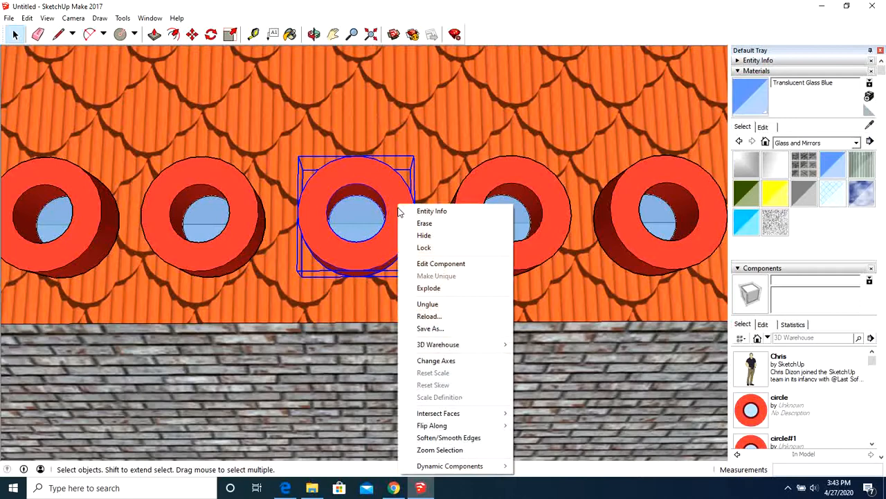
pyautogui.click(440, 263)
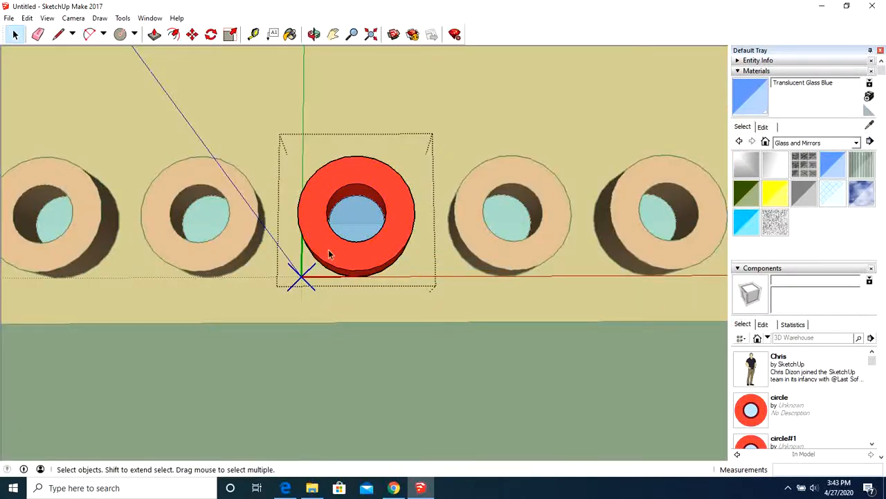
pyautogui.click(59, 34)
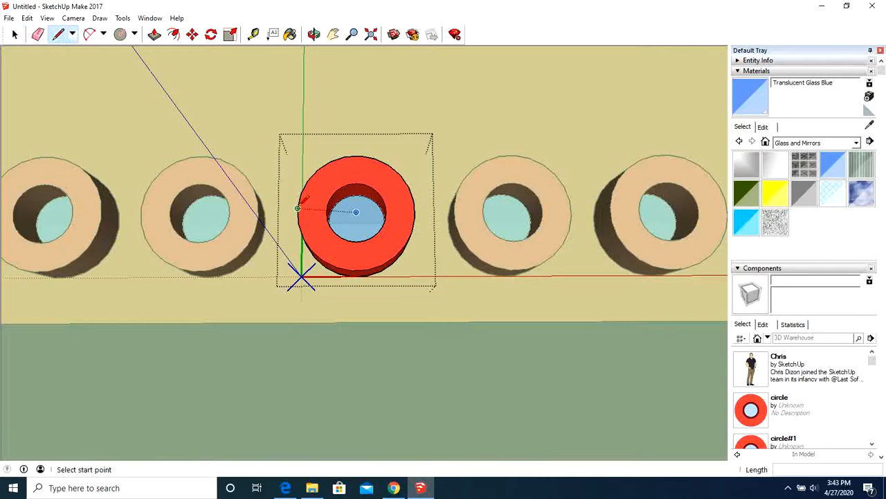
pyautogui.click(324, 210)
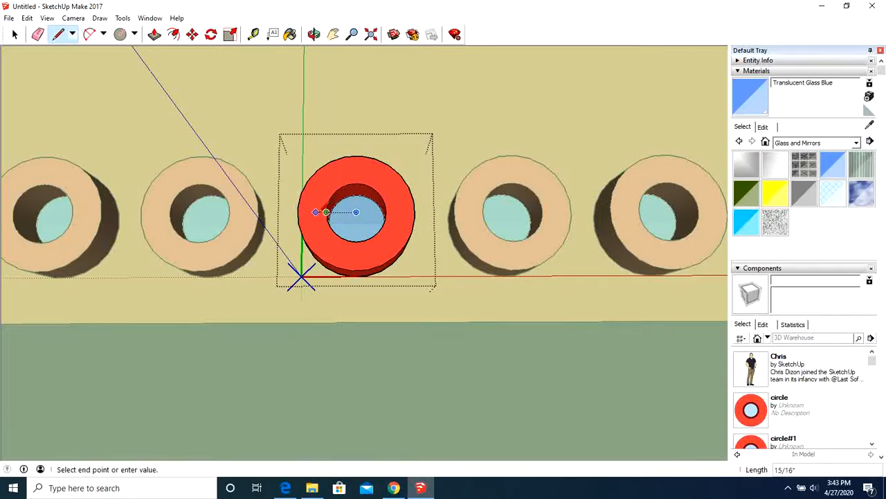
pyautogui.scroll(1, 315, 212)
pyautogui.scroll(1, 317, 211)
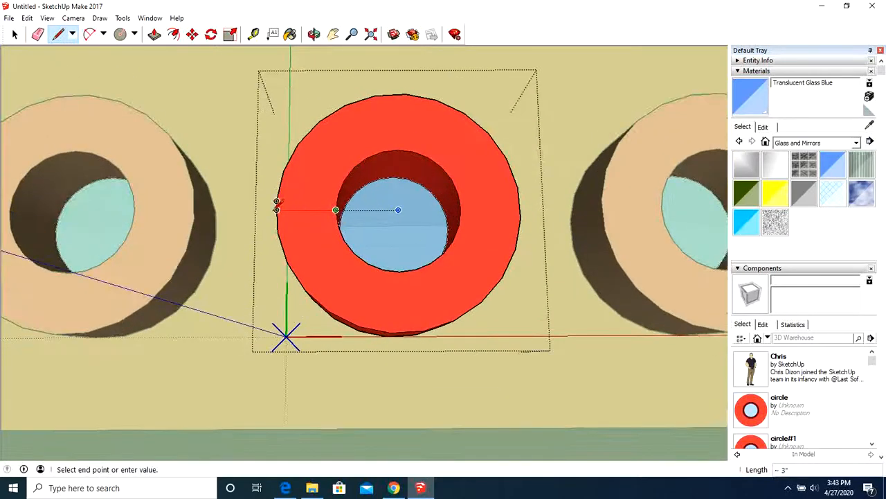
pyautogui.click(279, 211)
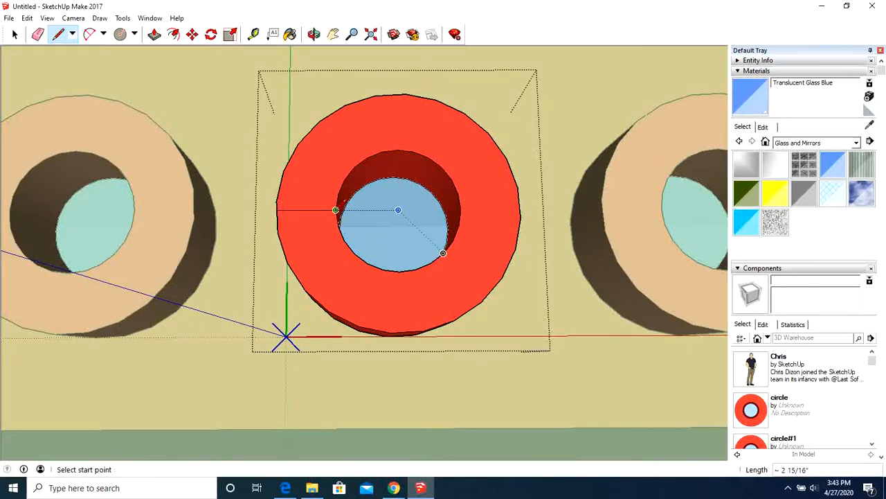
pyautogui.click(335, 211)
pyautogui.click(398, 209)
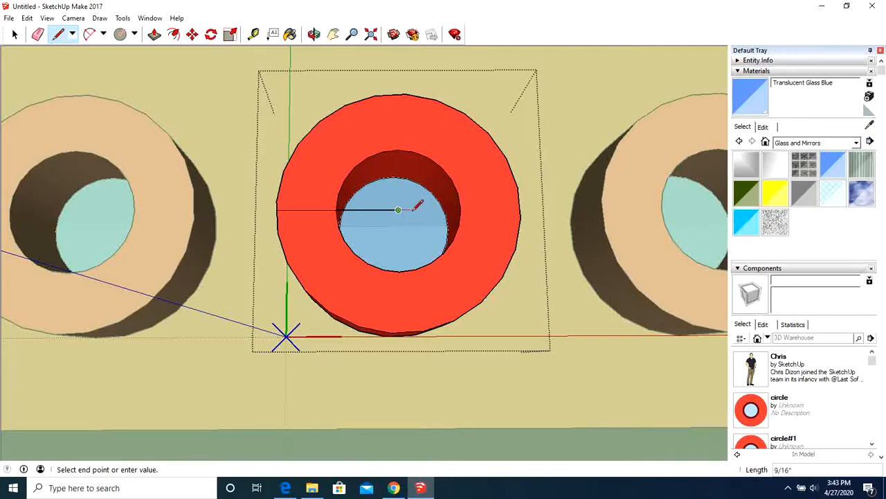
pyautogui.click(520, 209)
# Step: Erase the line segment crossing the window's opening and the white face covering the opening
pyautogui.click(314, 34)
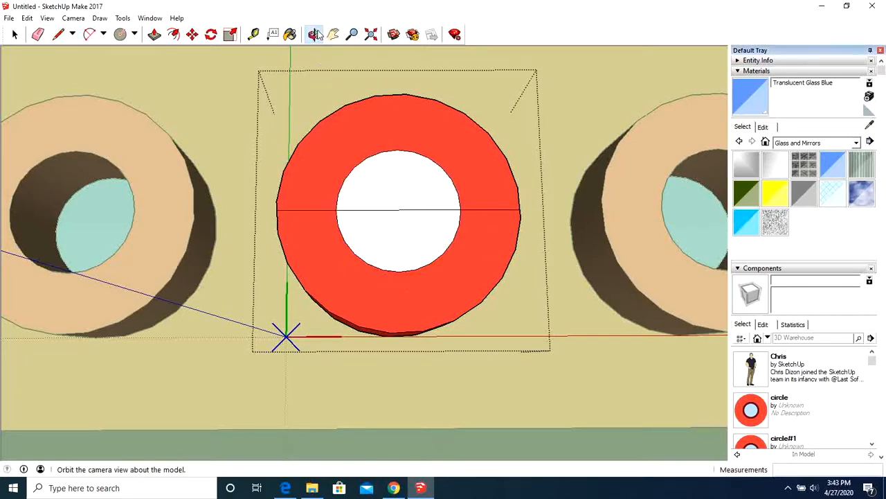
pyautogui.moveTo(339, 111)
pyautogui.mouseDown()
pyautogui.moveTo(354, 164)
pyautogui.moveTo(369, 133)
pyautogui.mouseUp()
pyautogui.click(38, 34)
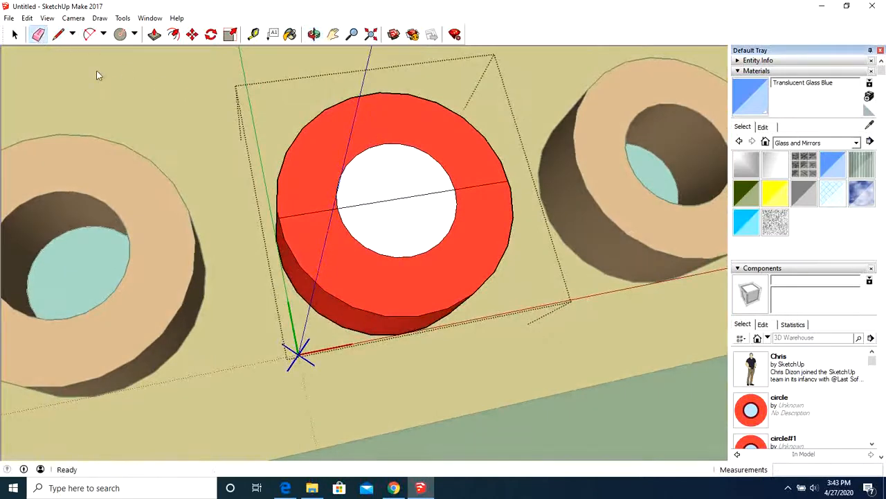
pyautogui.click(392, 200)
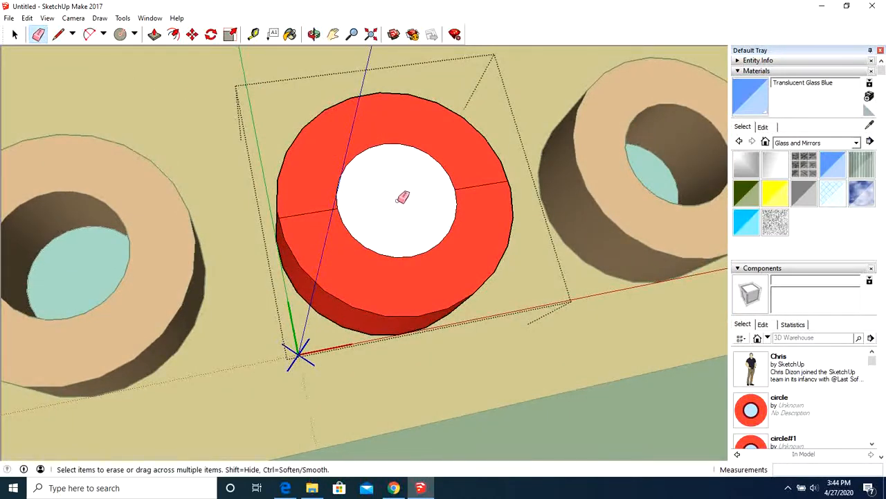
pyautogui.rightClick(402, 199)
pyautogui.click(424, 218)
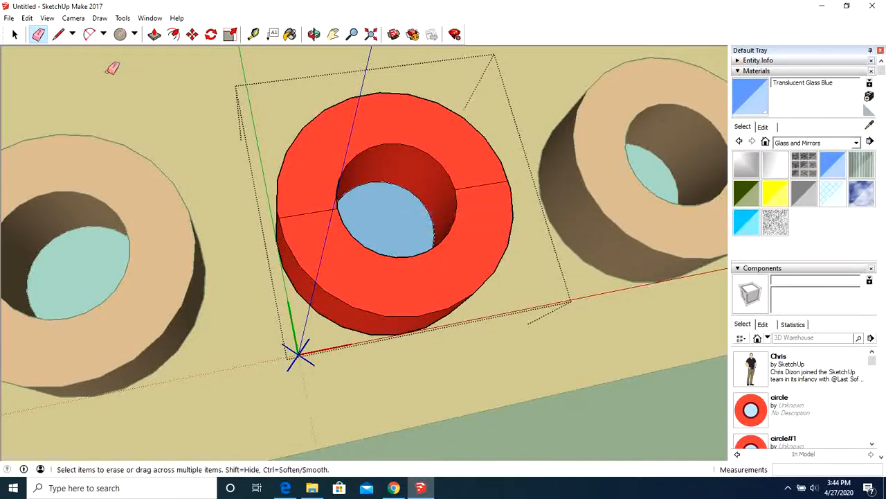
# Step: Push/Pull the upper half of the unique window's ring outward about 1 11/16" and close the component
pyautogui.click(153, 34)
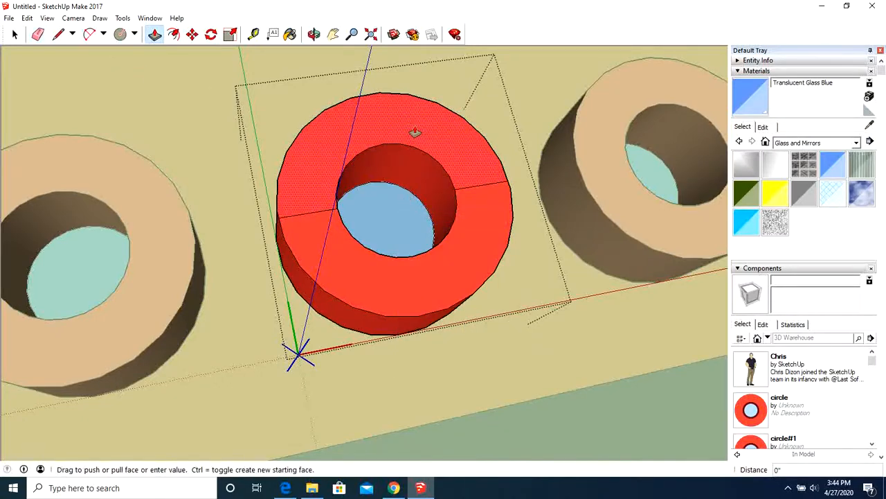
pyautogui.click(431, 153)
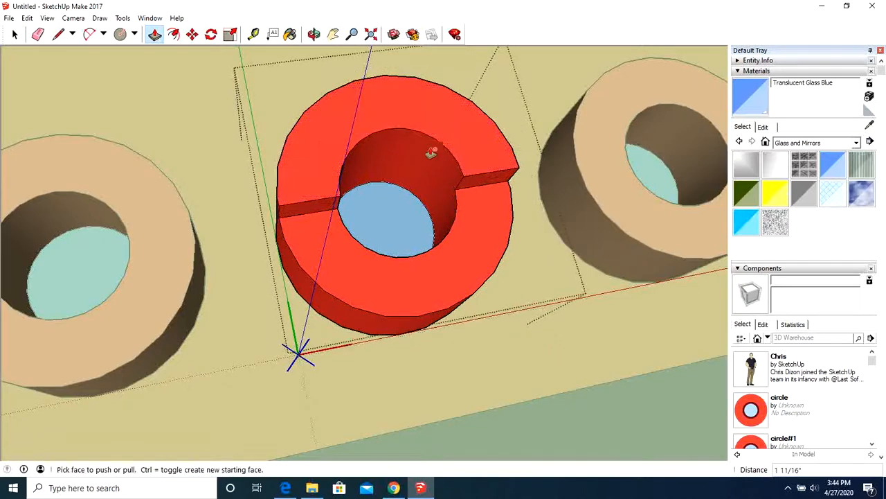
pyautogui.scroll(-10, 431, 153)
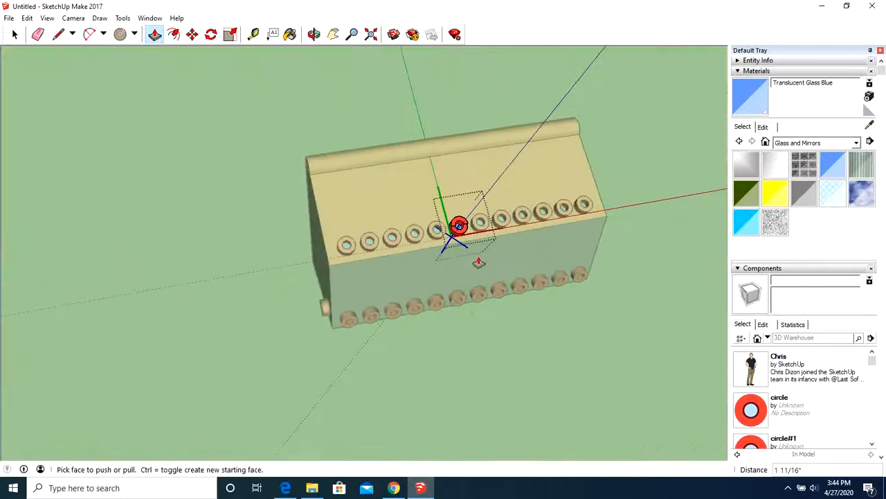
pyautogui.click(15, 34)
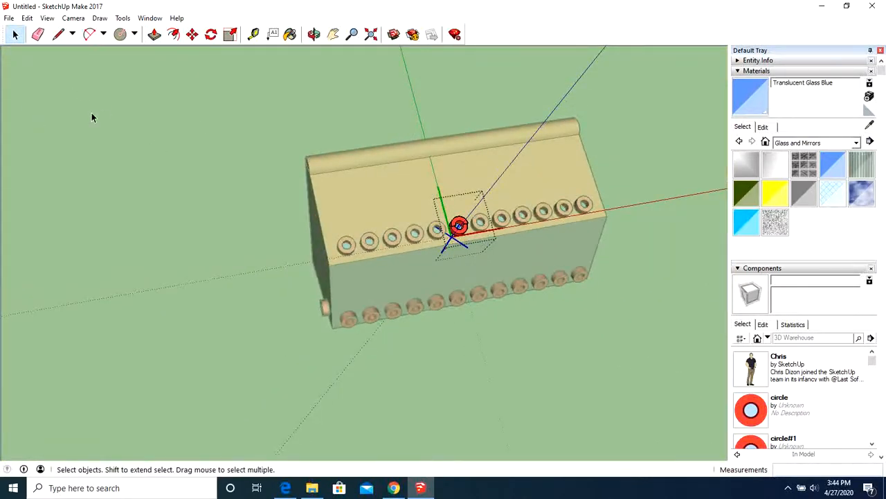
pyautogui.click(258, 237)
# Step: Examine the edited roof window against the other windows on the roof and walls from several angles
pyautogui.scroll(2, 428, 259)
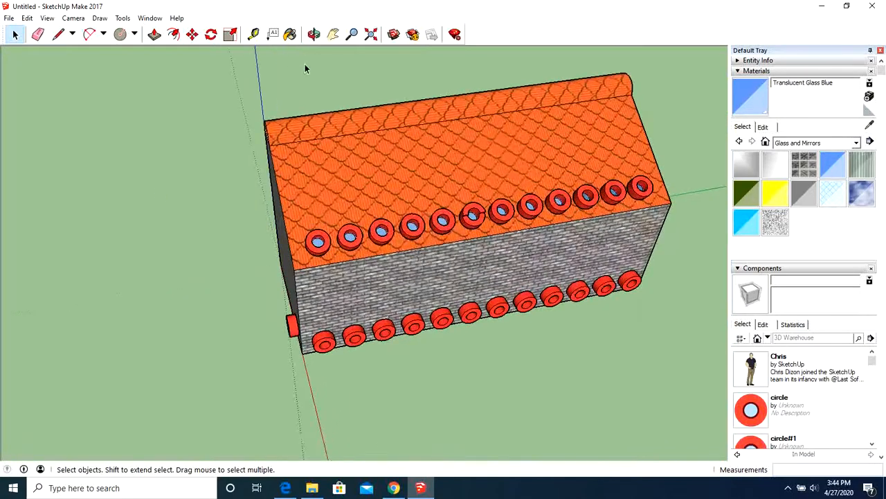
pyautogui.click(314, 34)
pyautogui.moveTo(242, 283); pyautogui.dragTo(518, 191)
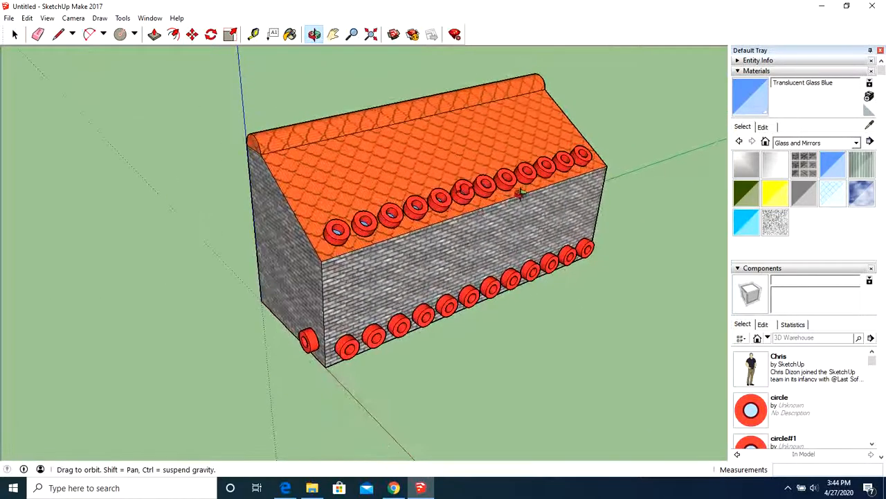
pyautogui.scroll(5, 485, 194)
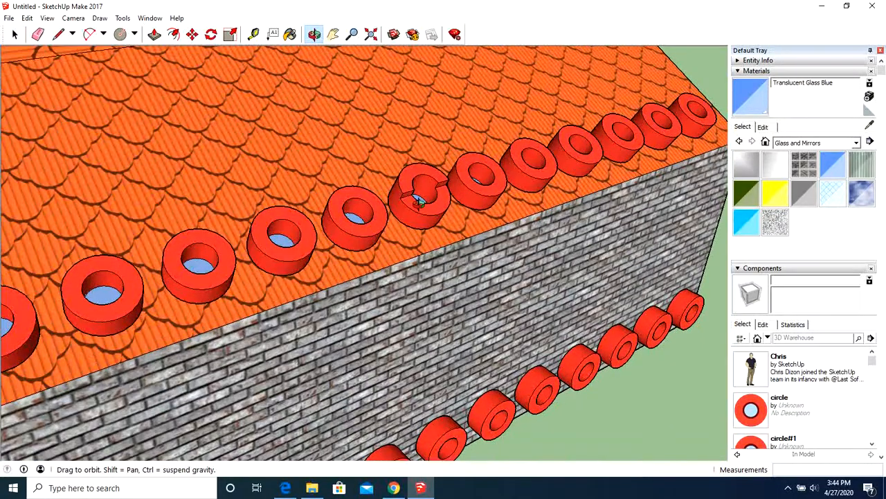
pyautogui.scroll(-6, 436, 202)
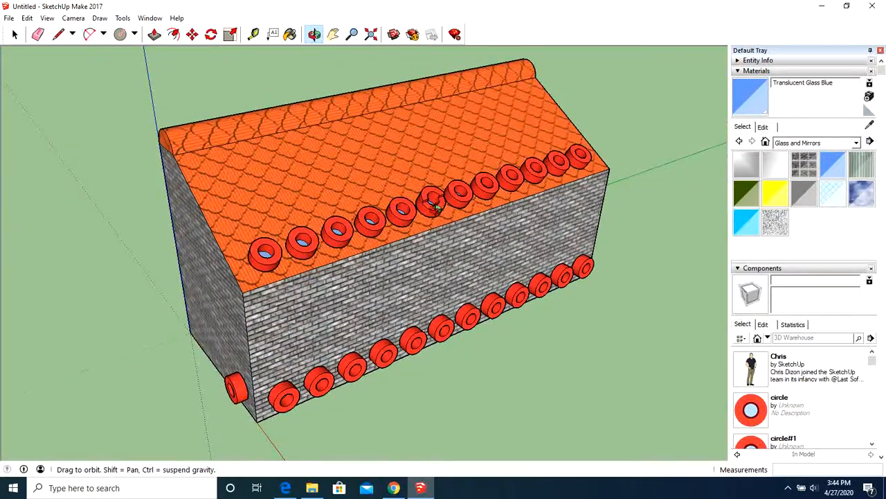
pyautogui.moveTo(388, 271); pyautogui.dragTo(311, 400)
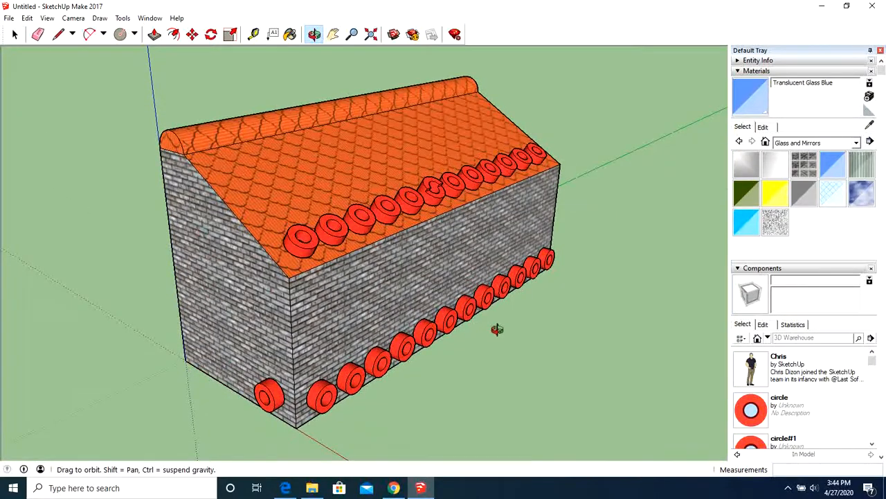
pyautogui.moveTo(496, 330); pyautogui.dragTo(449, 363)
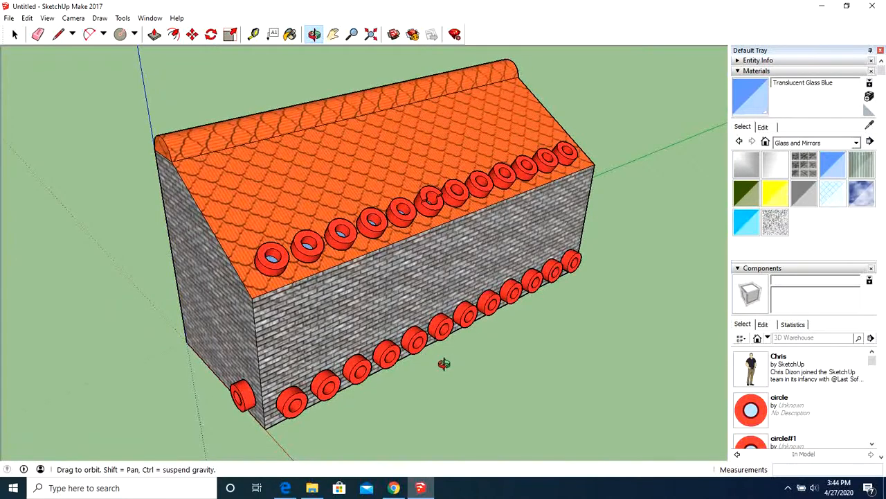